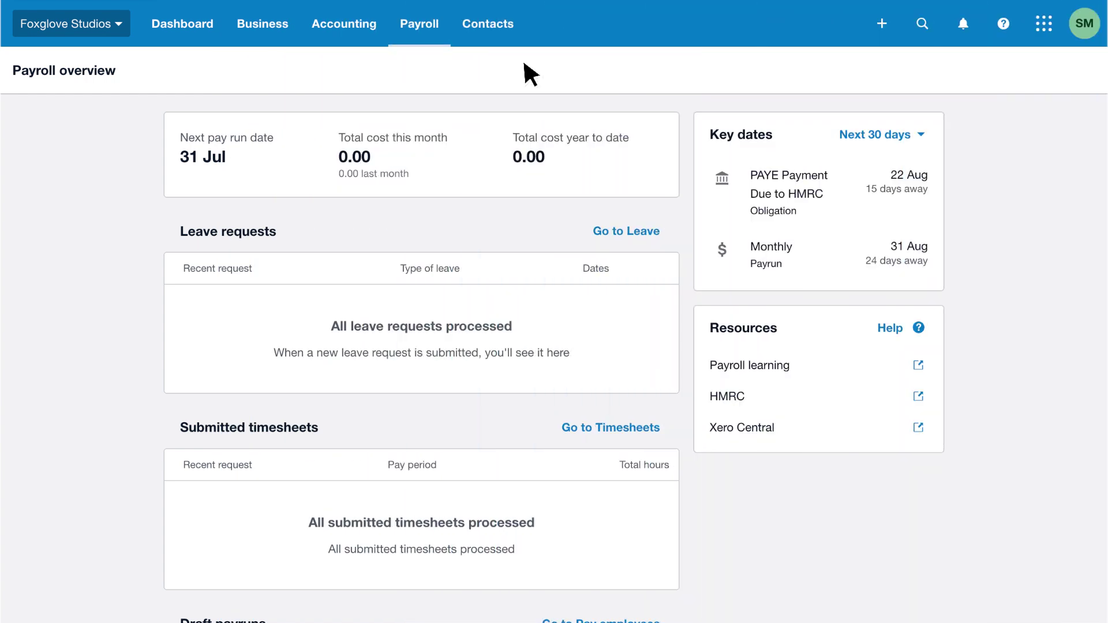
Go to the Payroll Pay employees page
{"action": "scroll", "coordinate": [524, 64], "scroll_direction": "down", "scroll_amount": 2}
{"action": "scroll", "coordinate": [524, 63], "scroll_direction": "down", "scroll_amount": 2}
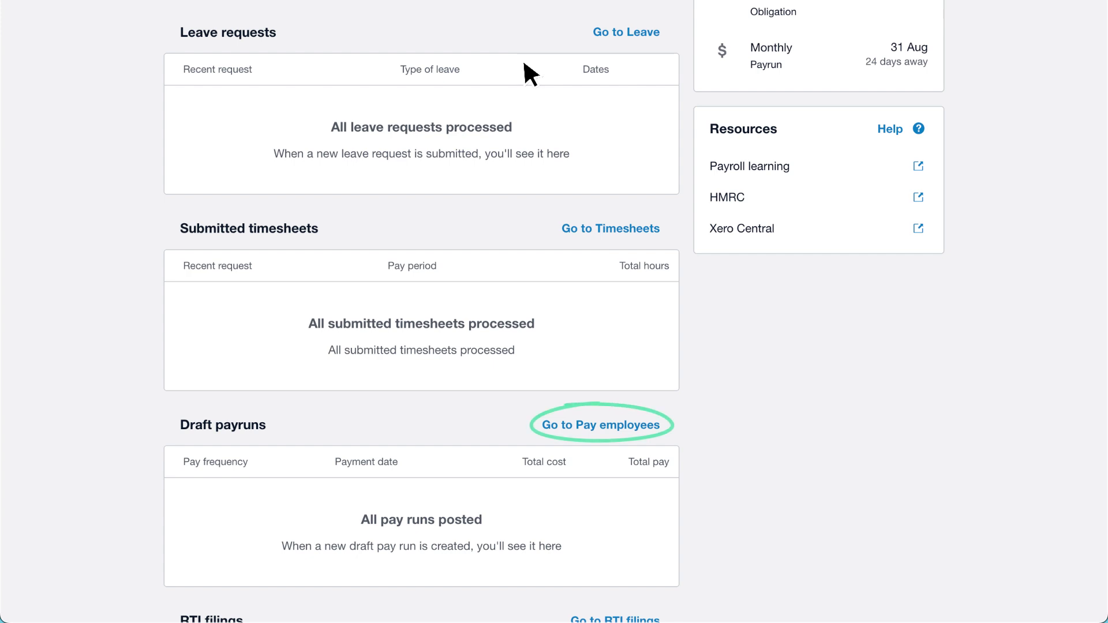
{"action": "scroll", "coordinate": [524, 63], "scroll_direction": "up", "scroll_amount": 4}
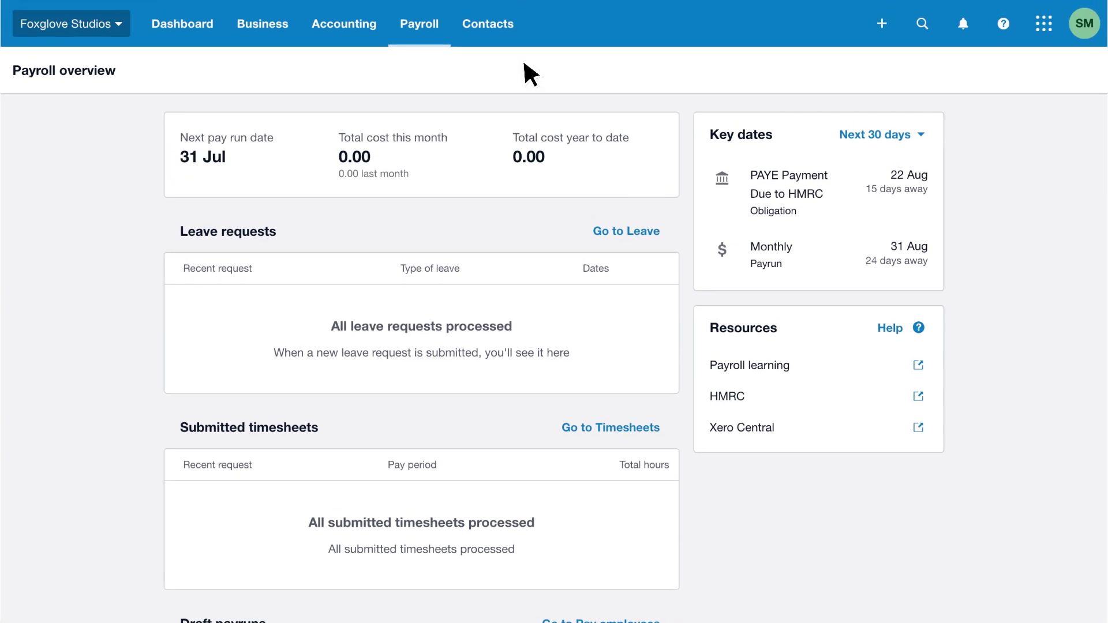
{"action": "left_click", "coordinate": [448, 34]}
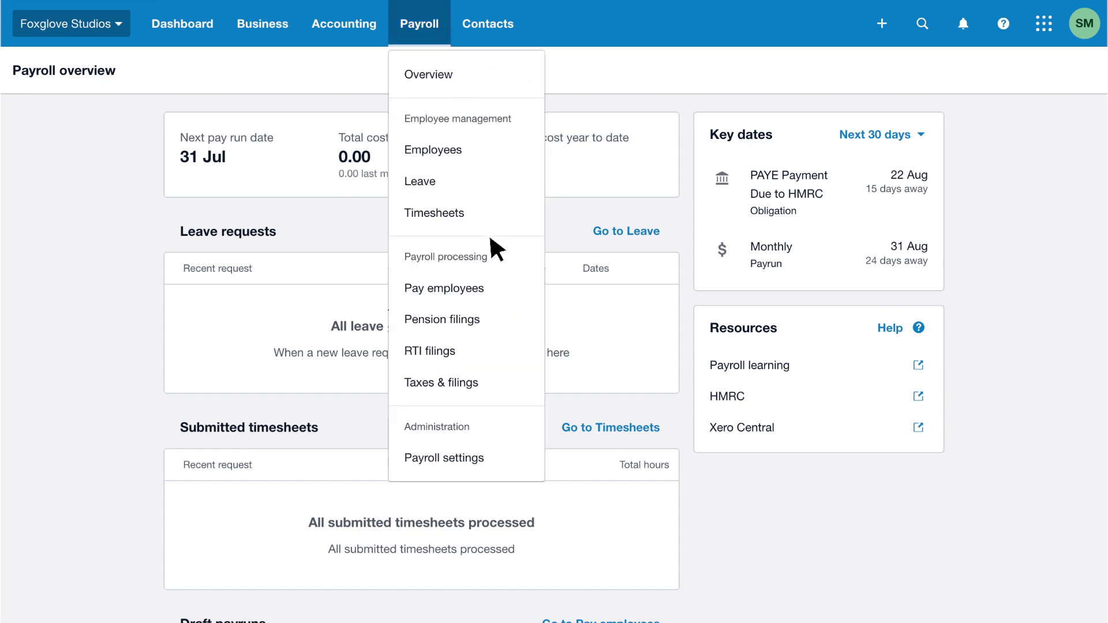
{"action": "left_click", "coordinate": [500, 287]}
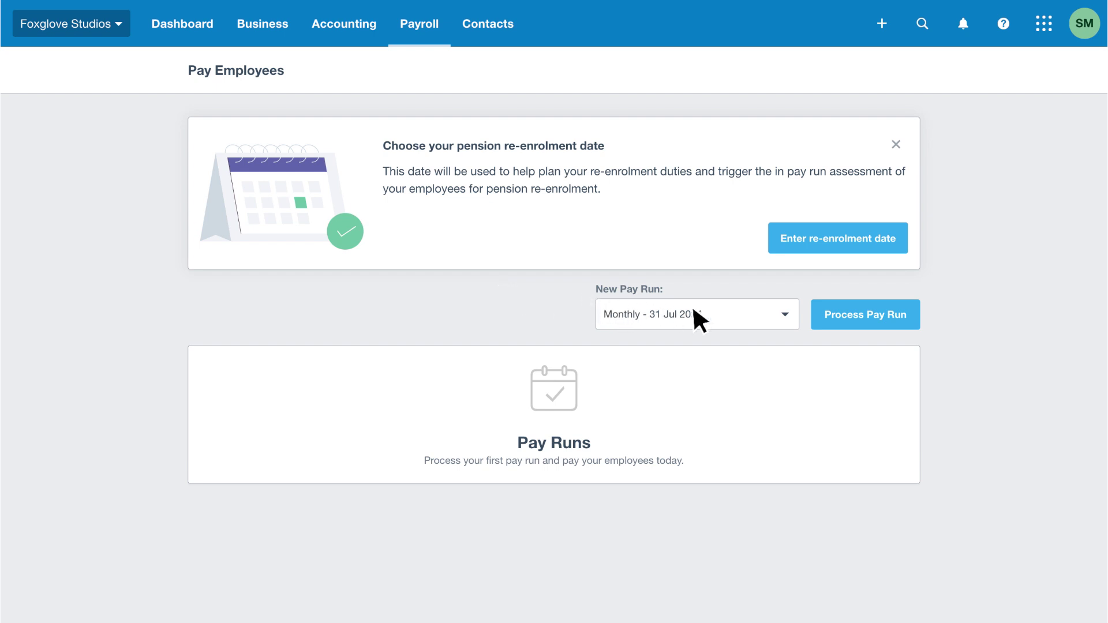
Start a draft Monthly pay run for the period ending 31 Jul 2024
{"action": "left_click", "coordinate": [785, 316]}
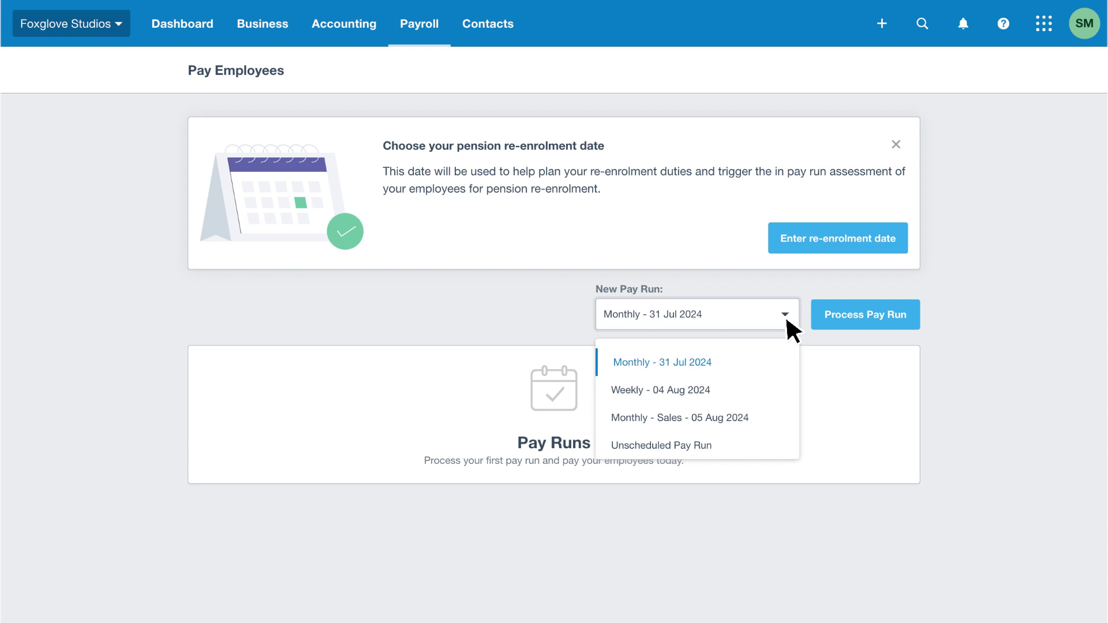
{"action": "left_click", "coordinate": [819, 356]}
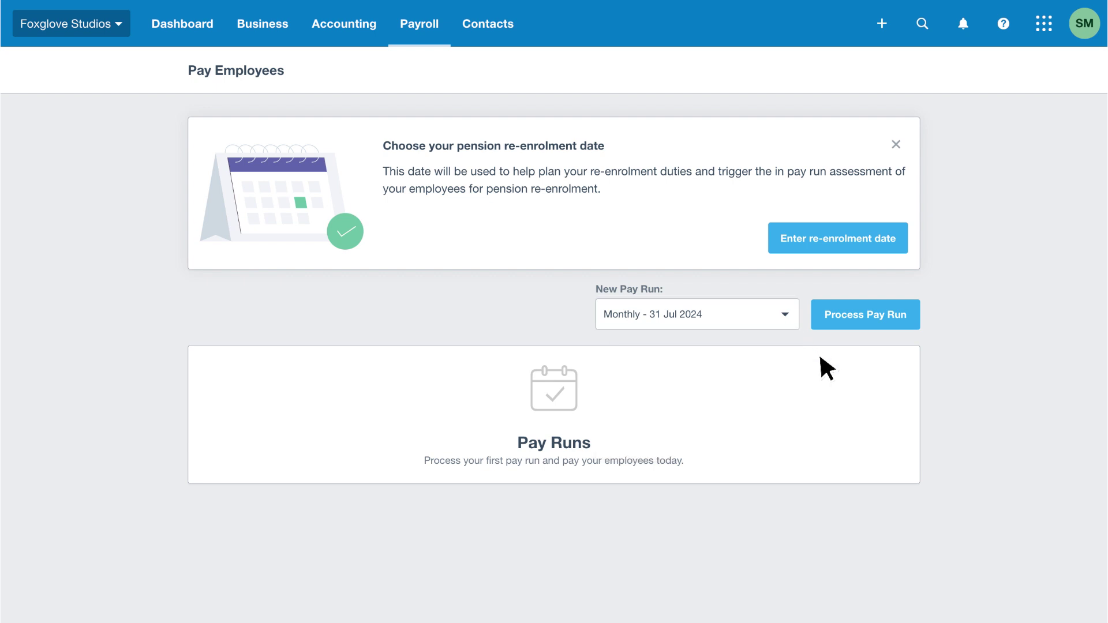
{"action": "left_click", "coordinate": [905, 319]}
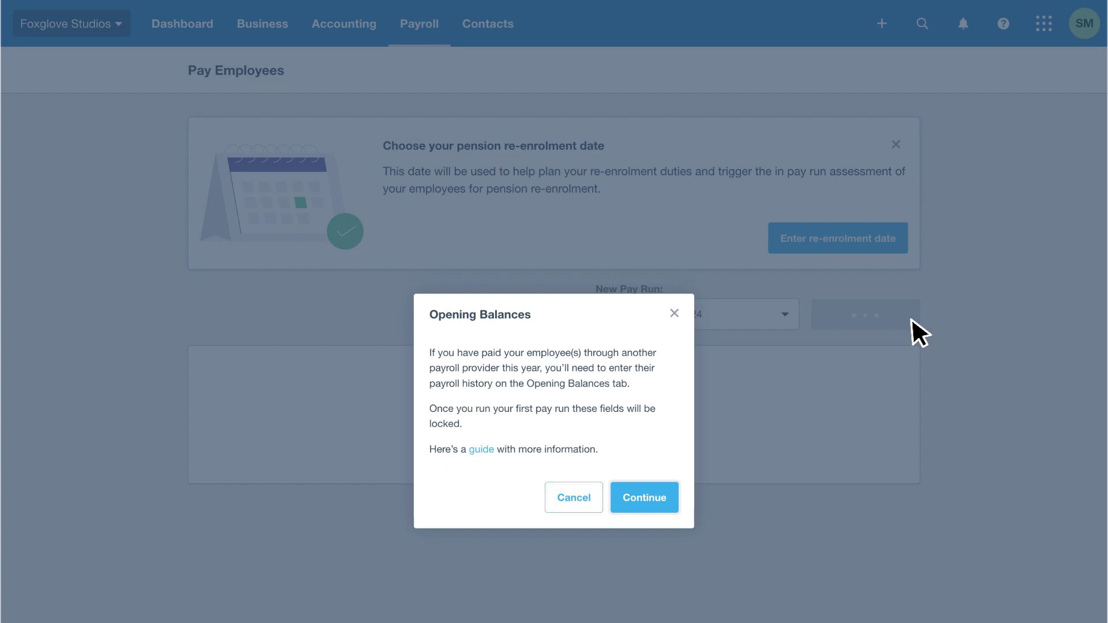
{"action": "left_click", "coordinate": [675, 501]}
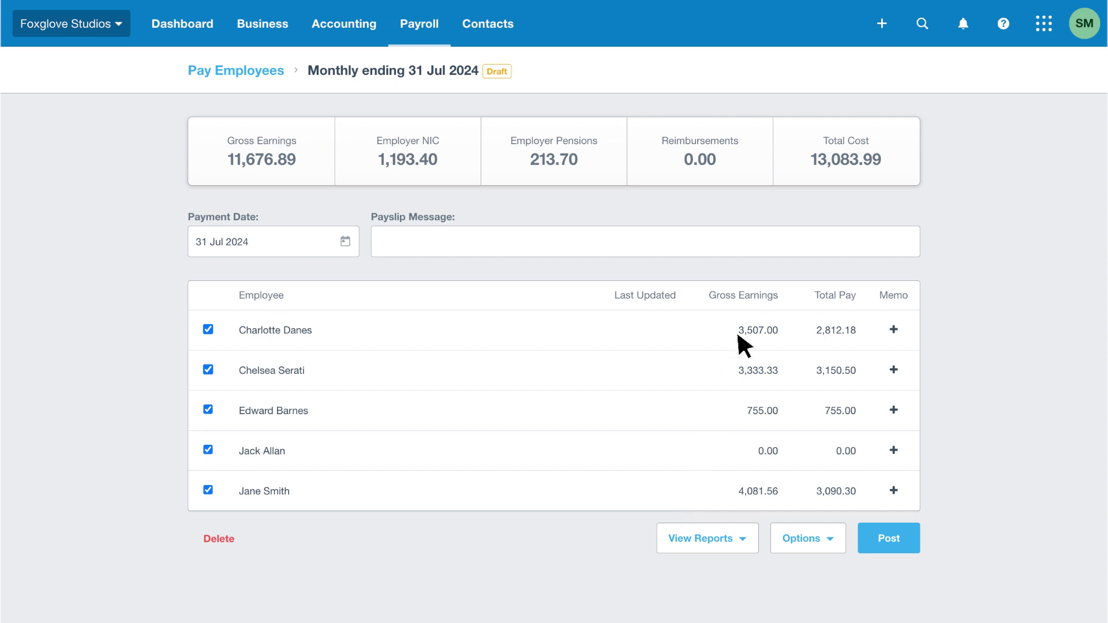
Enter 'Thanks for all your hard work this month!' as the pay run's payslip message
{"action": "type", "text": "Thanks for all your hard work this month!"}
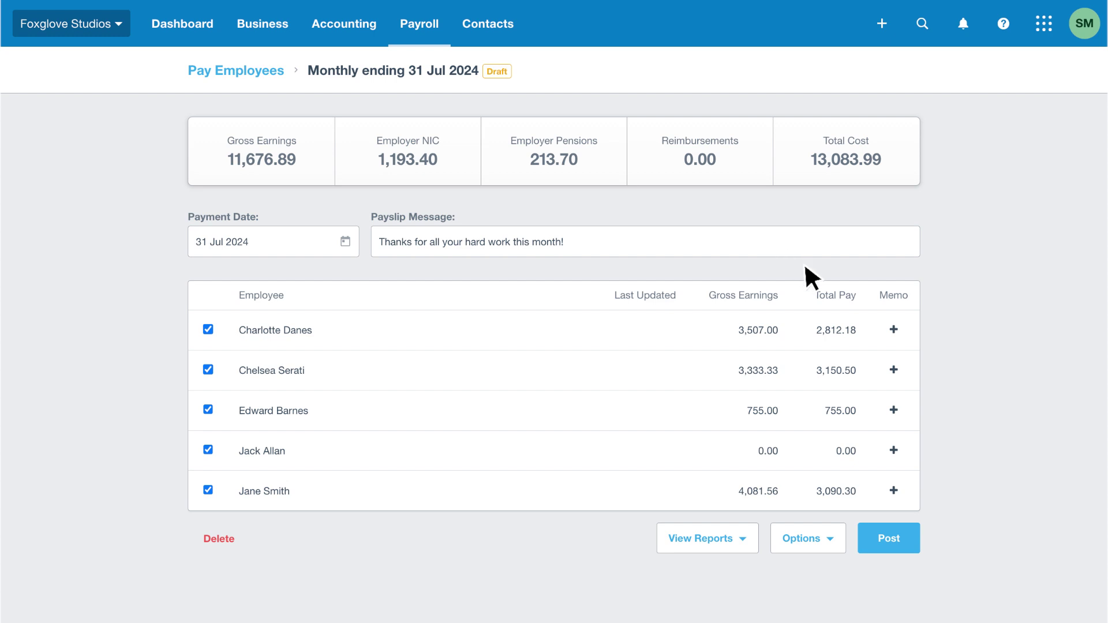
Add the memo 'Congratulations on your promotion' to the first employee's payslip
{"action": "left_click", "coordinate": [896, 331]}
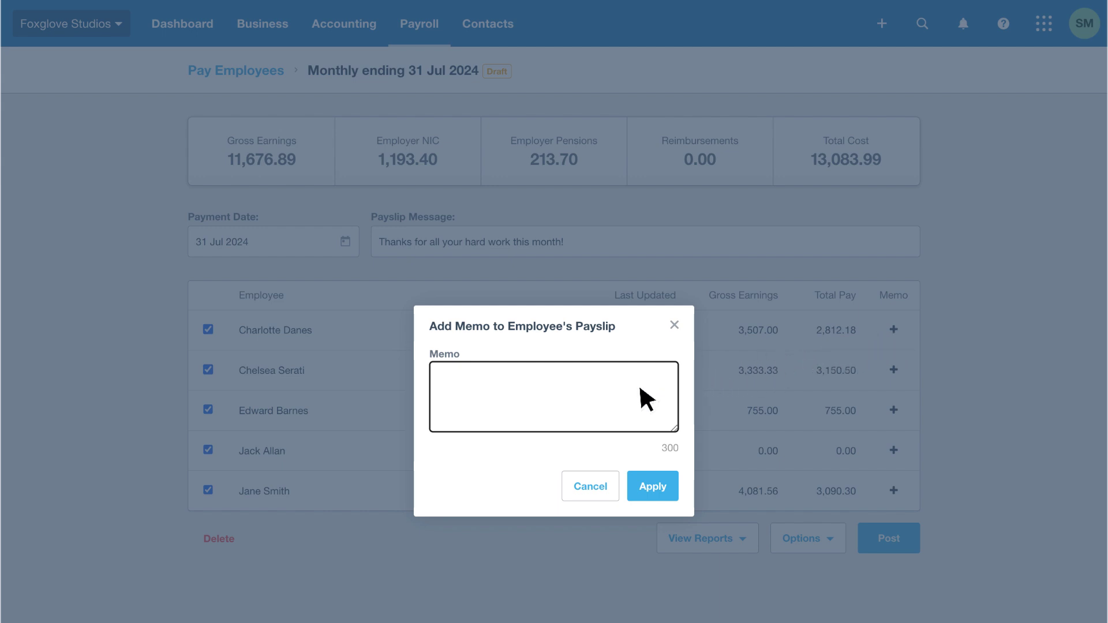
{"action": "type", "text": "Congratulations on your promotion"}
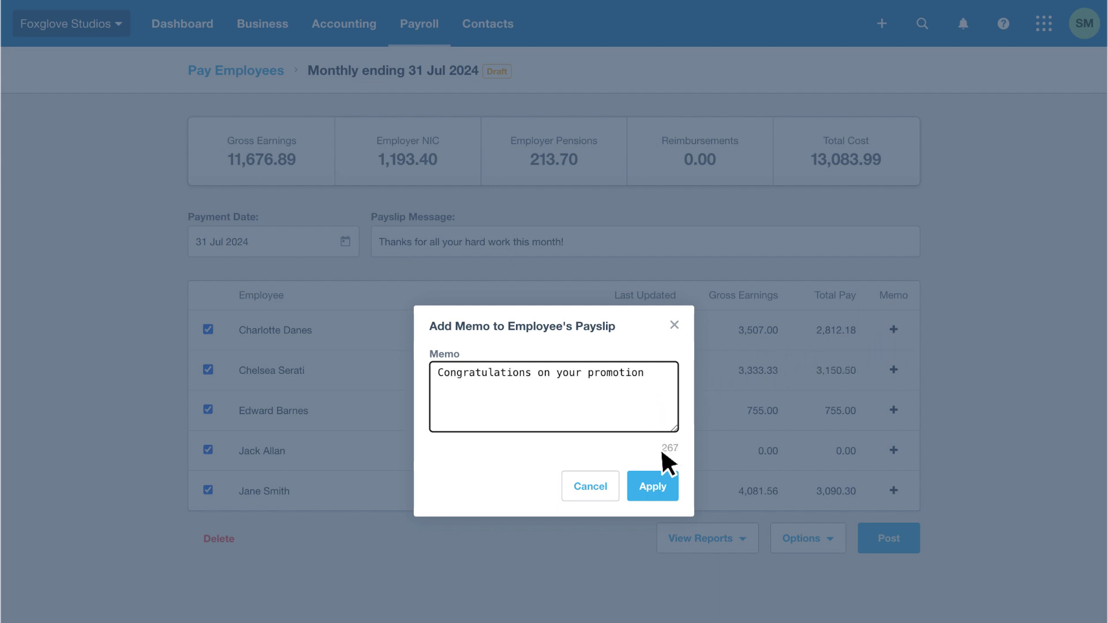
{"action": "left_click", "coordinate": [673, 485]}
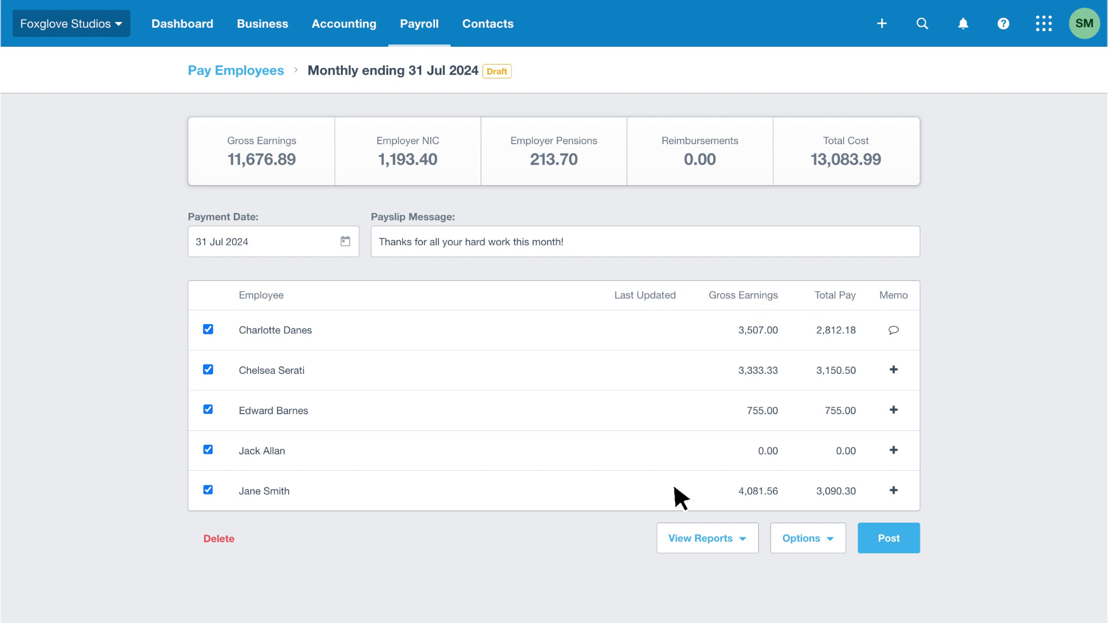
Open the first employee's payslip, showing 3,750.00 earnings and 2,812.18 total pay
{"action": "left_click", "coordinate": [698, 323]}
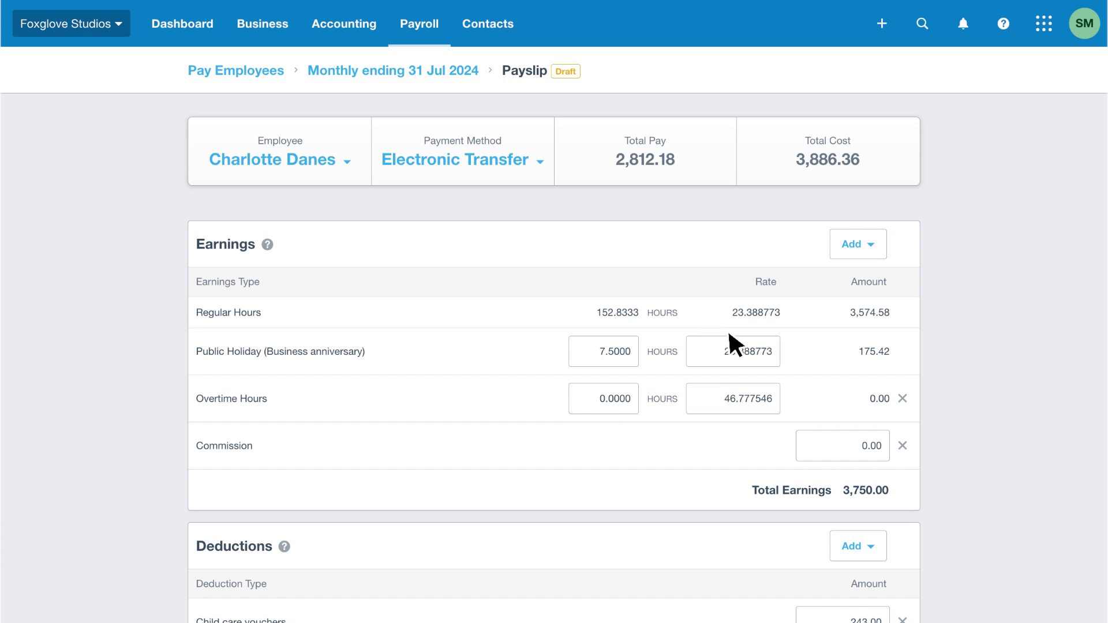
Remove the Overtime Hours line and add 250.00 commission, making earnings 4,000.00
{"action": "left_click", "coordinate": [902, 398]}
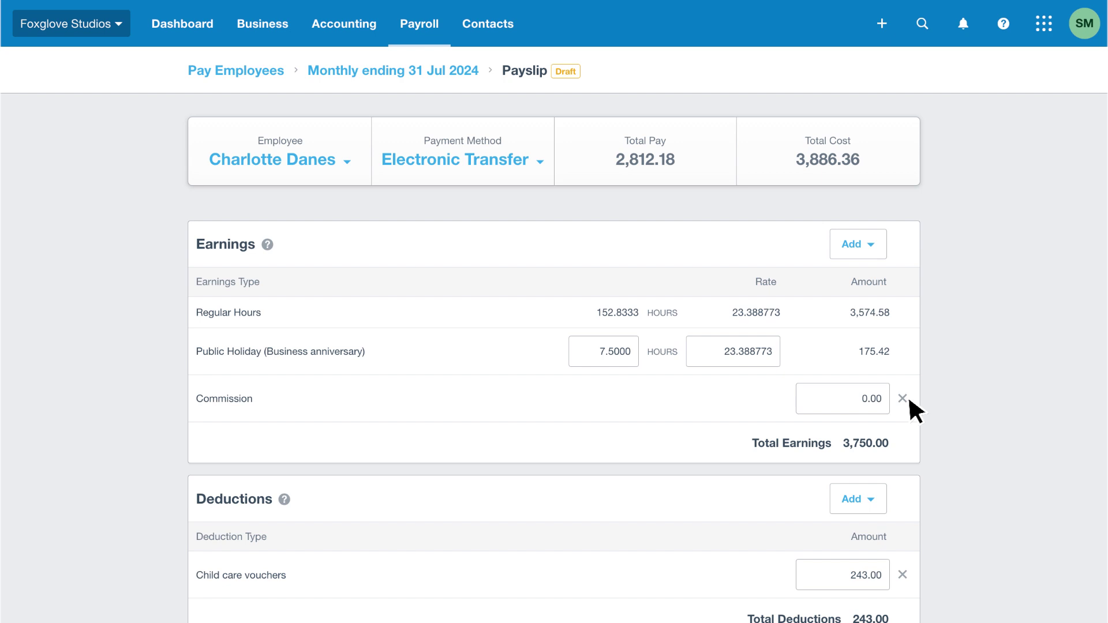
{"action": "type", "text": "250"}
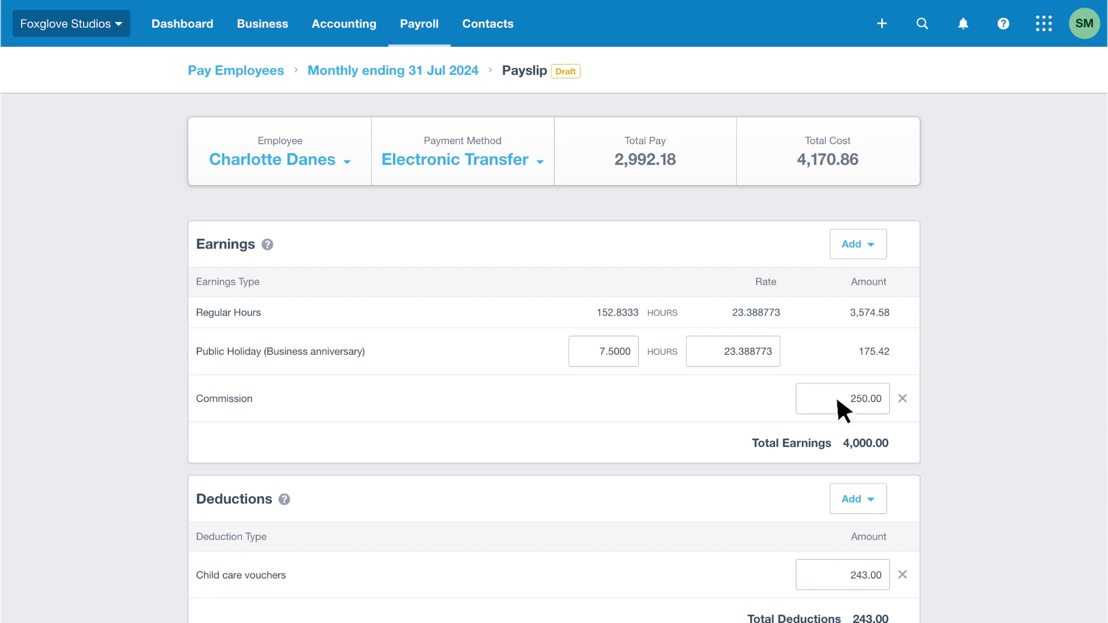
Review the payslip's taxes, pensions and totals, then save and move to the second employee
{"action": "scroll", "coordinate": [837, 399], "scroll_direction": "down", "scroll_amount": 4}
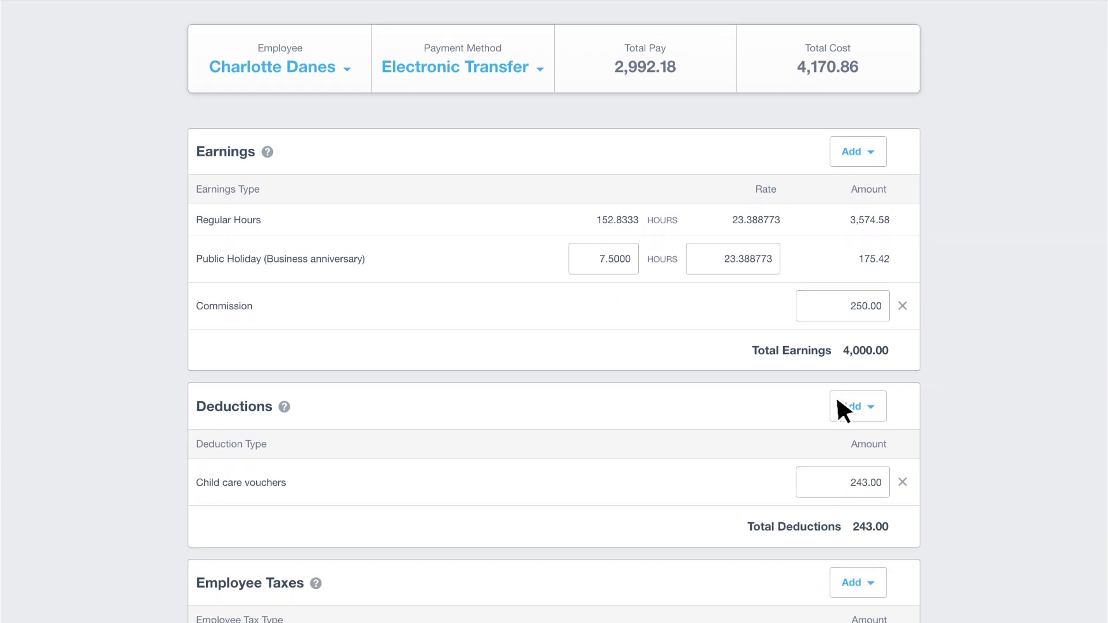
{"action": "scroll", "coordinate": [837, 399], "scroll_direction": "down", "scroll_amount": 1}
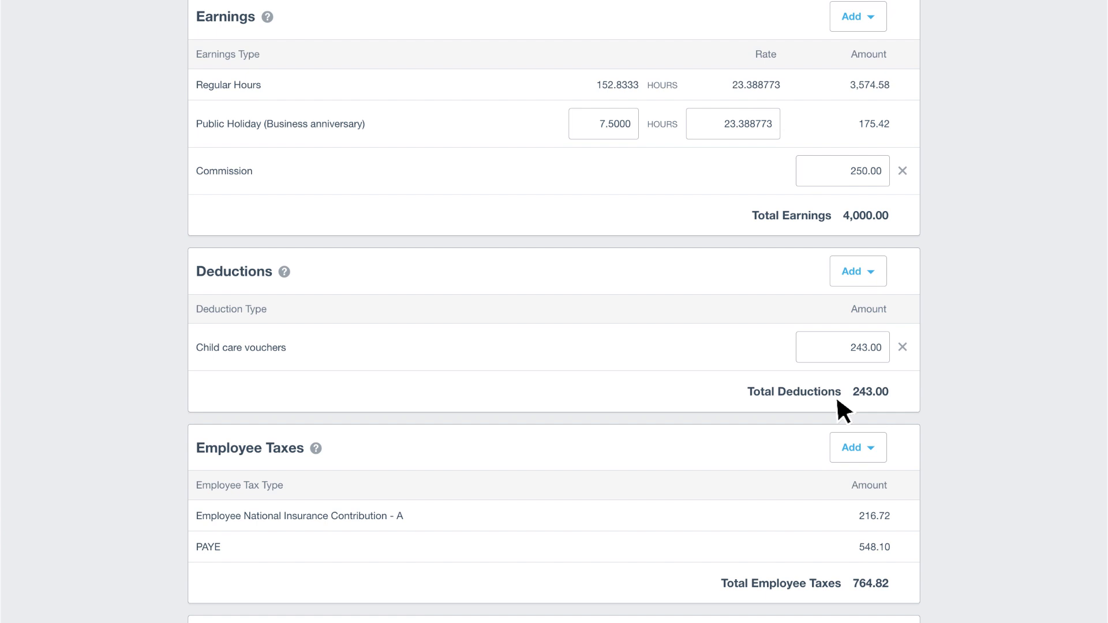
{"action": "scroll", "coordinate": [836, 396], "scroll_direction": "down", "scroll_amount": 5}
{"action": "scroll", "coordinate": [837, 398], "scroll_direction": "down", "scroll_amount": 3}
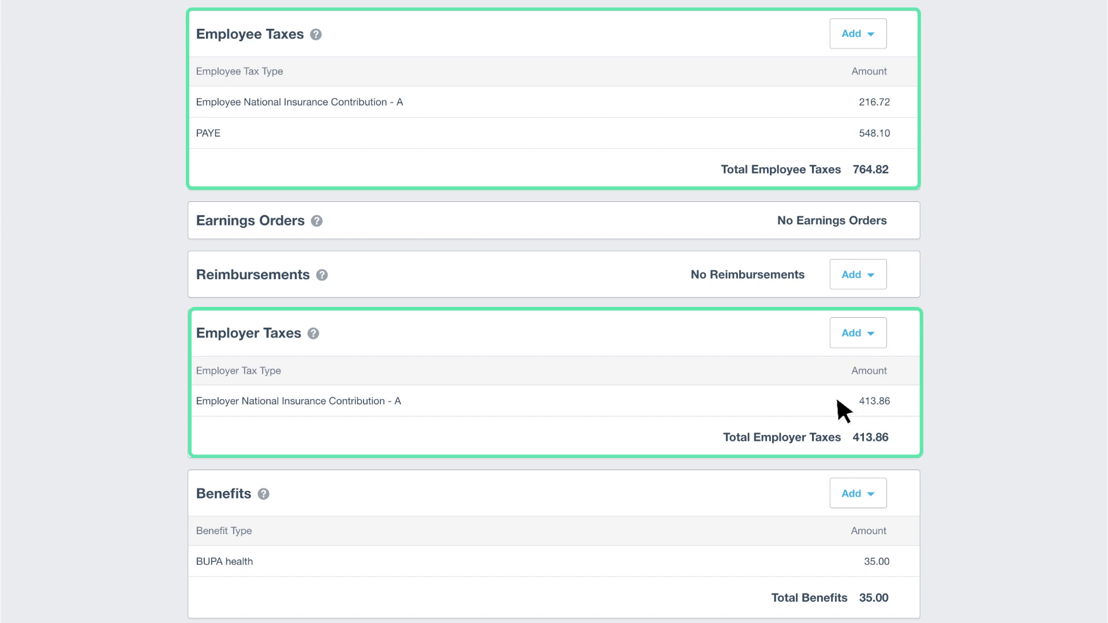
{"action": "scroll", "coordinate": [837, 400], "scroll_direction": "down", "scroll_amount": 1}
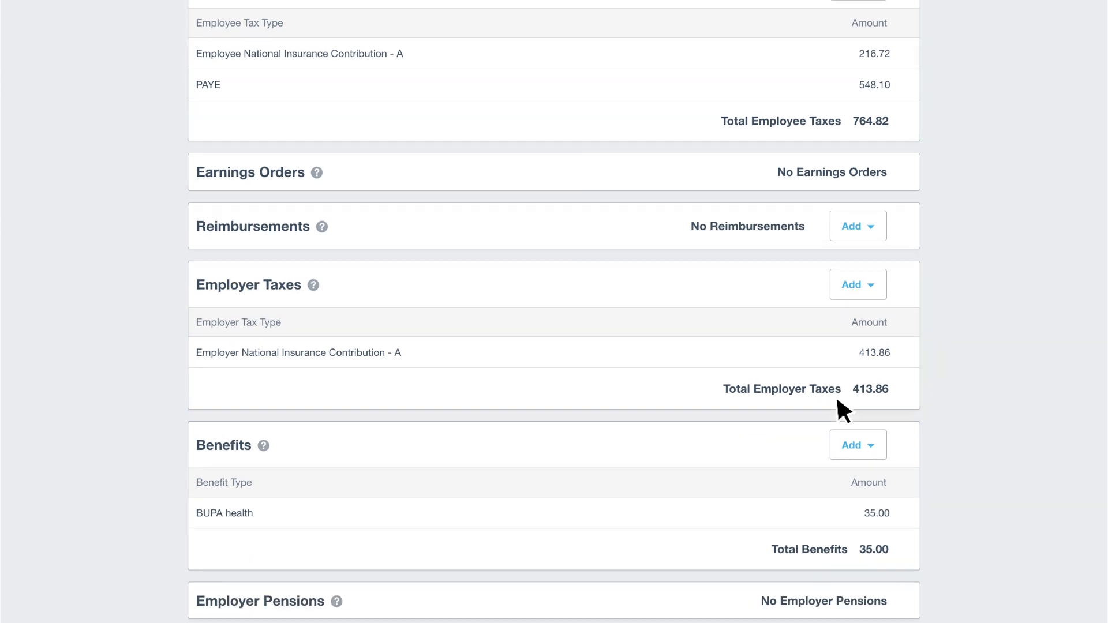
{"action": "scroll", "coordinate": [838, 400], "scroll_direction": "down", "scroll_amount": 7}
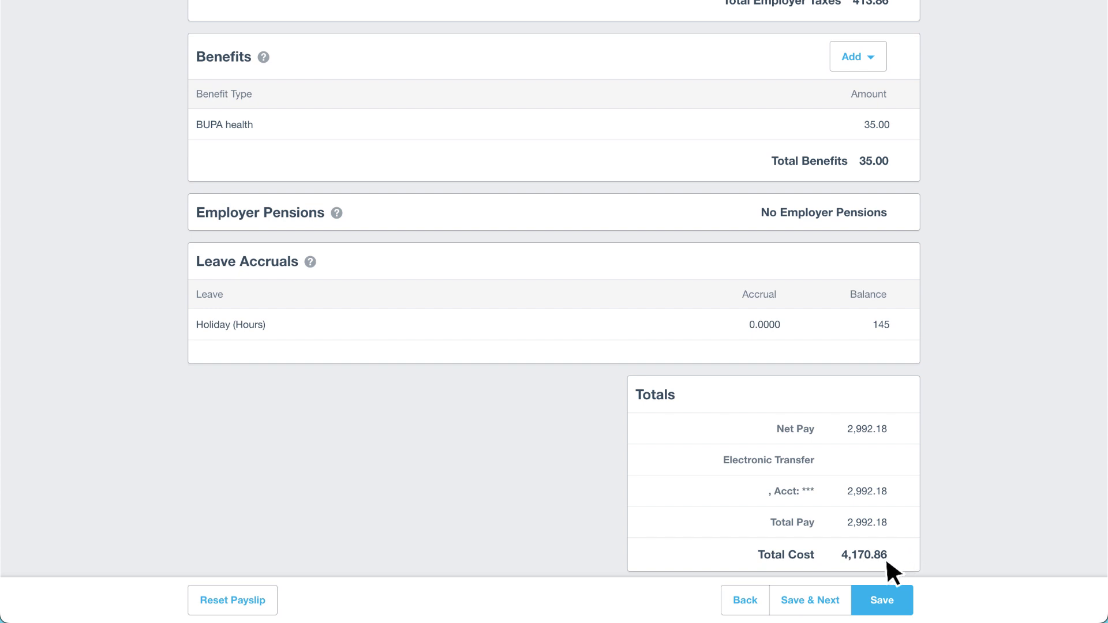
{"action": "left_click", "coordinate": [847, 600]}
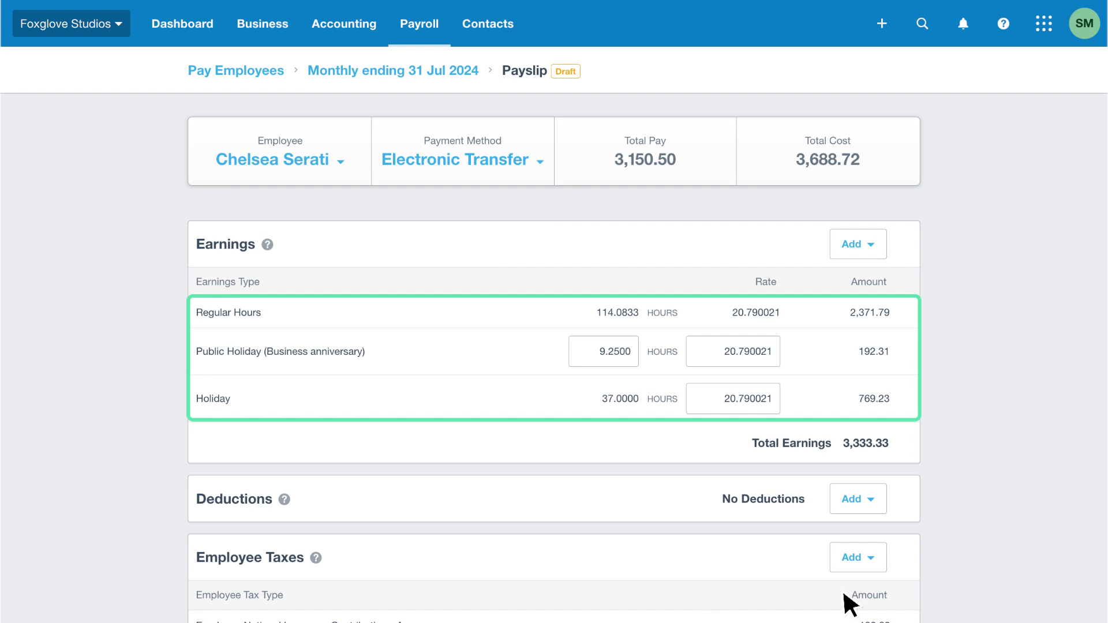
{"action": "scroll", "coordinate": [849, 603], "scroll_direction": "down", "scroll_amount": 2}
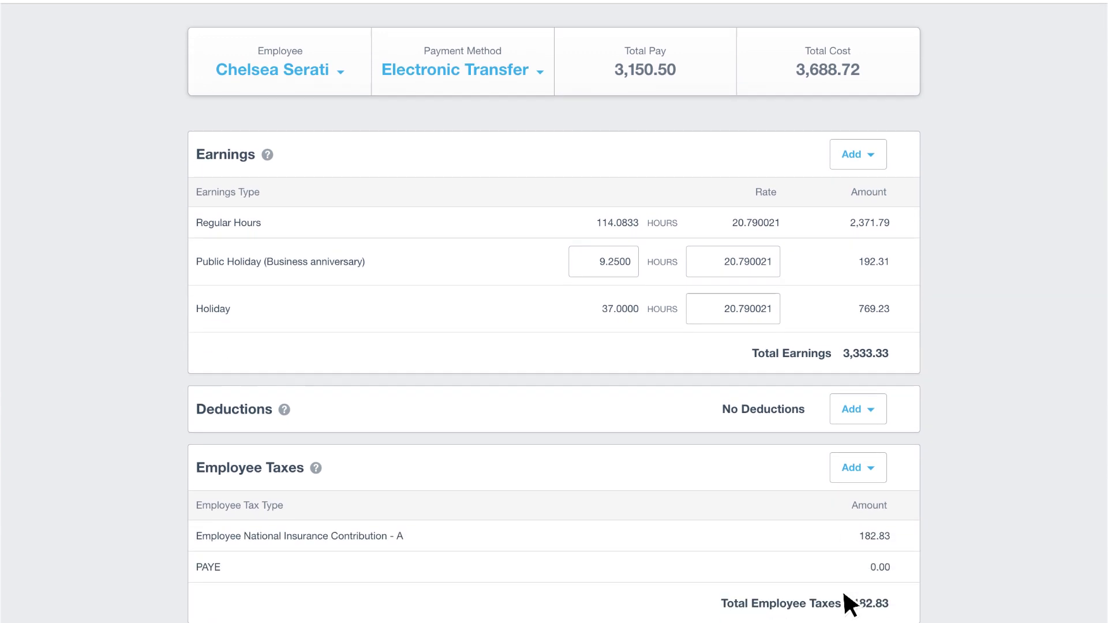
{"action": "scroll", "coordinate": [844, 594], "scroll_direction": "down", "scroll_amount": 7}
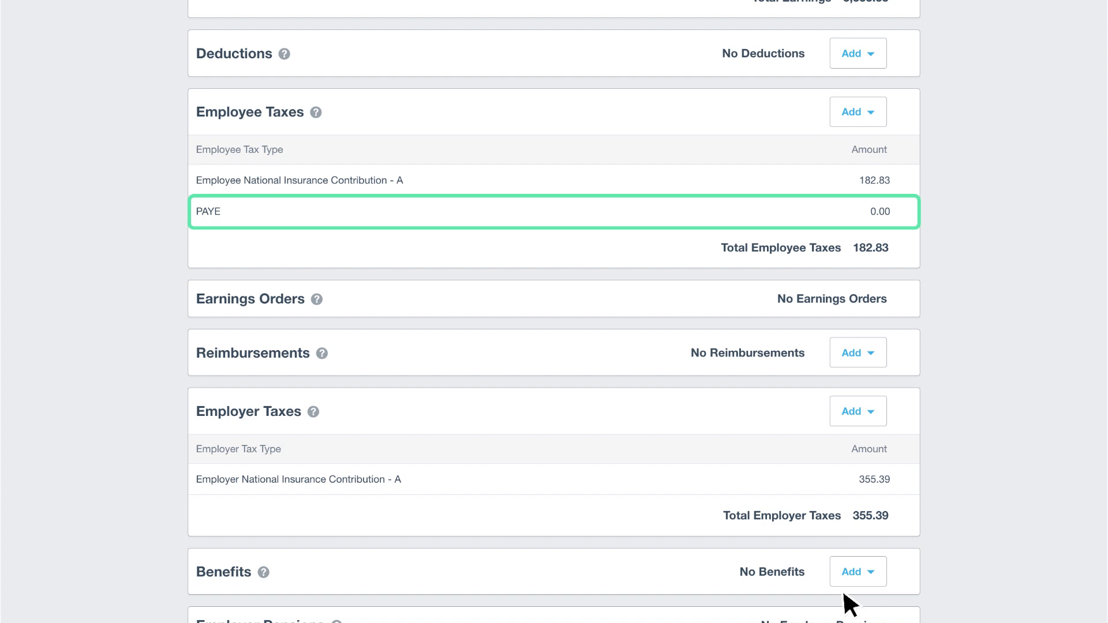
{"action": "scroll", "coordinate": [844, 595], "scroll_direction": "down", "scroll_amount": 5}
{"action": "scroll", "coordinate": [843, 593], "scroll_direction": "down", "scroll_amount": 3}
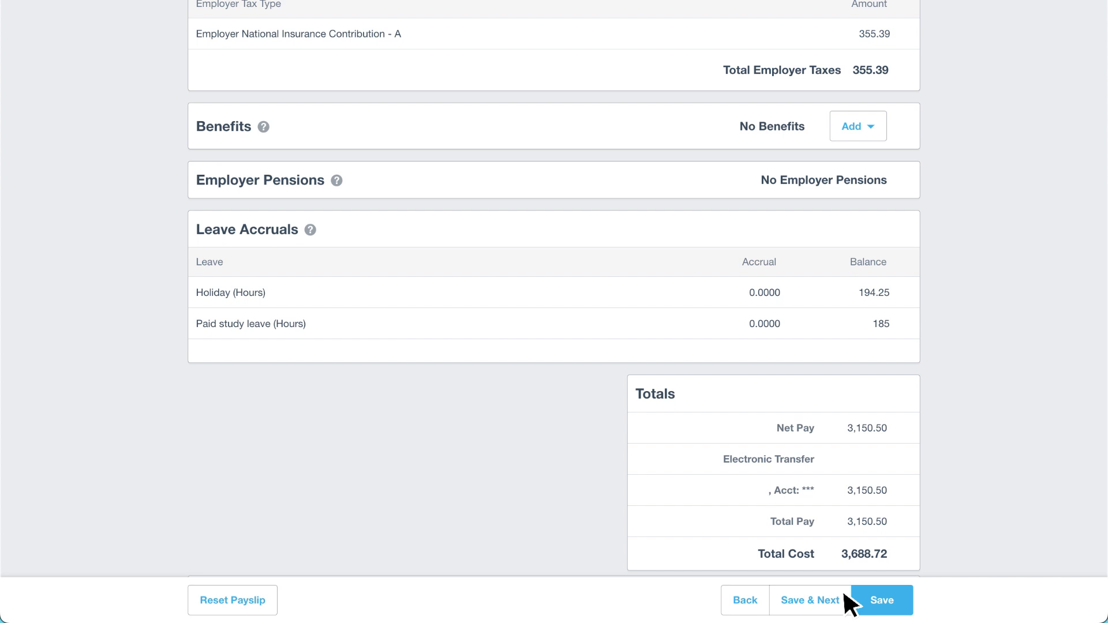
On the next payslip, add a 225.00 '500 miles at 45p' mileage reimbursement and save
{"action": "left_click", "coordinate": [844, 595]}
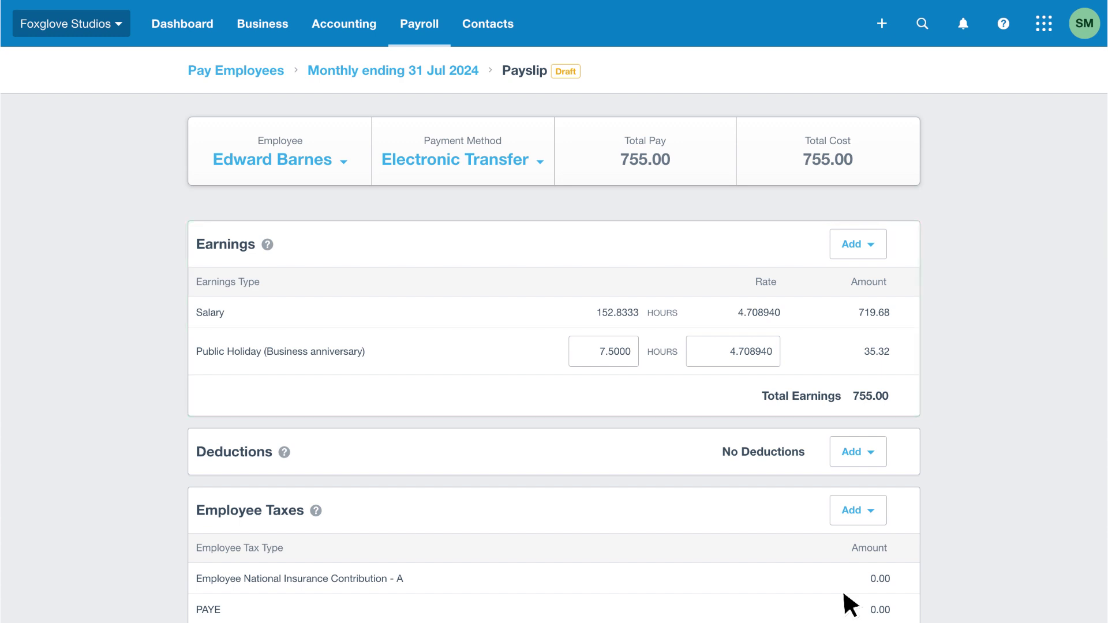
{"action": "scroll", "coordinate": [844, 594], "scroll_direction": "down", "scroll_amount": 5}
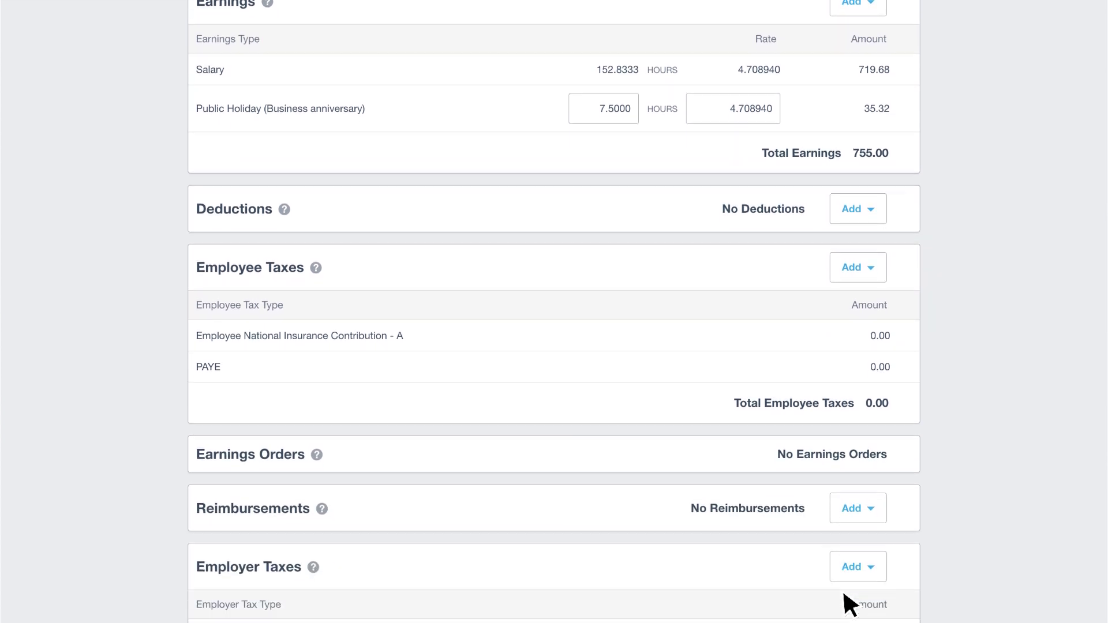
{"action": "scroll", "coordinate": [845, 595], "scroll_direction": "down", "scroll_amount": 5}
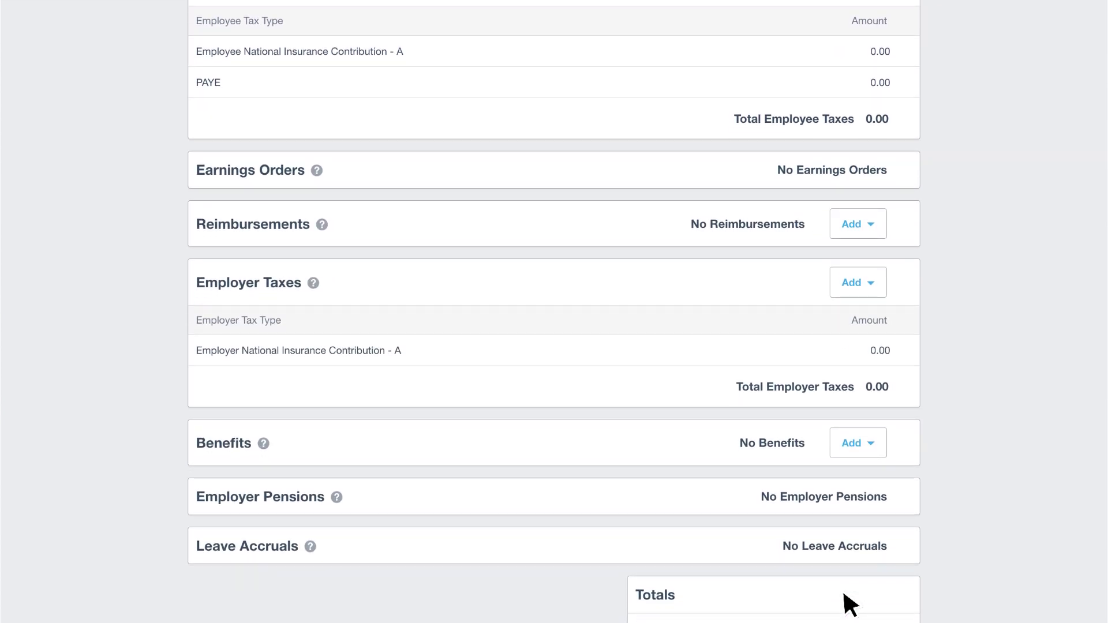
{"action": "left_click", "coordinate": [879, 227]}
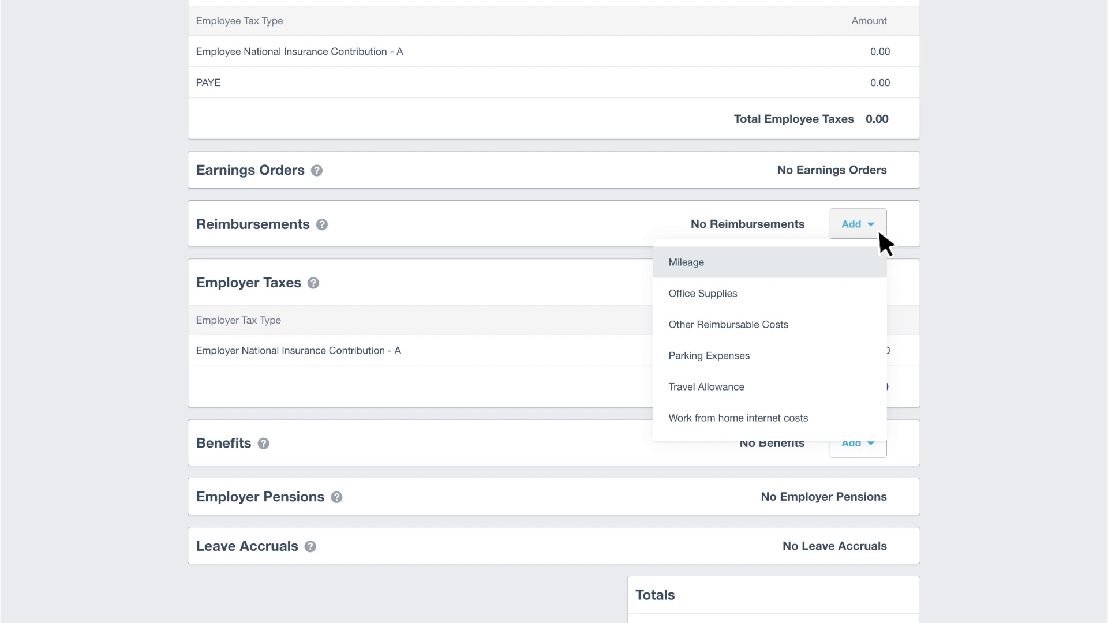
{"action": "left_click", "coordinate": [860, 257]}
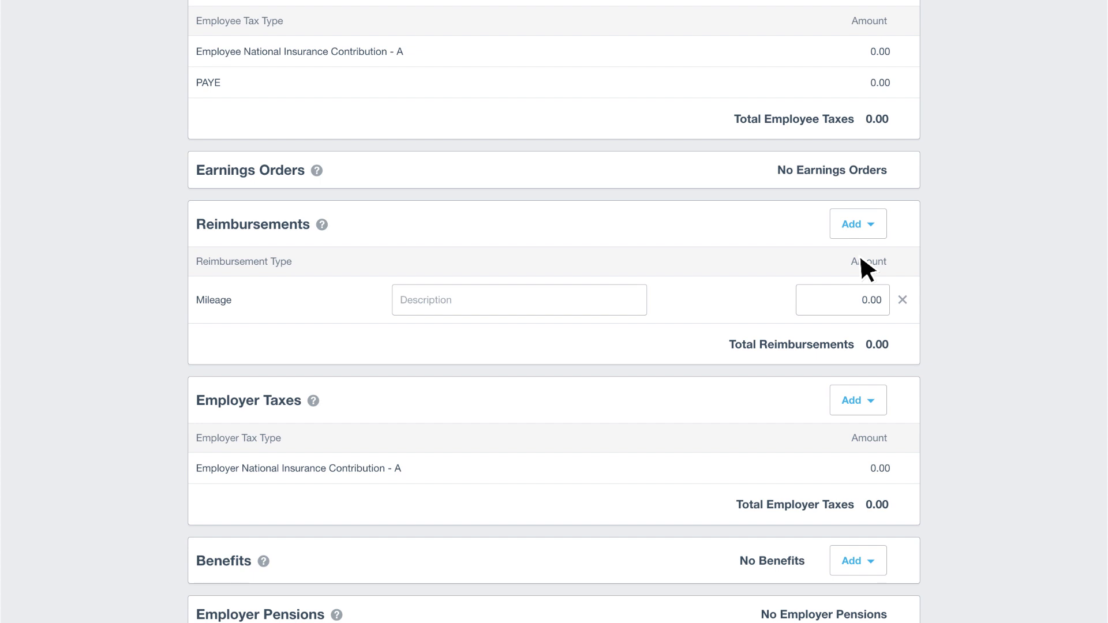
{"action": "left_click", "coordinate": [614, 300]}
{"action": "type", "text": "500 miles at 45p"}
{"action": "left_click", "coordinate": [831, 298]}
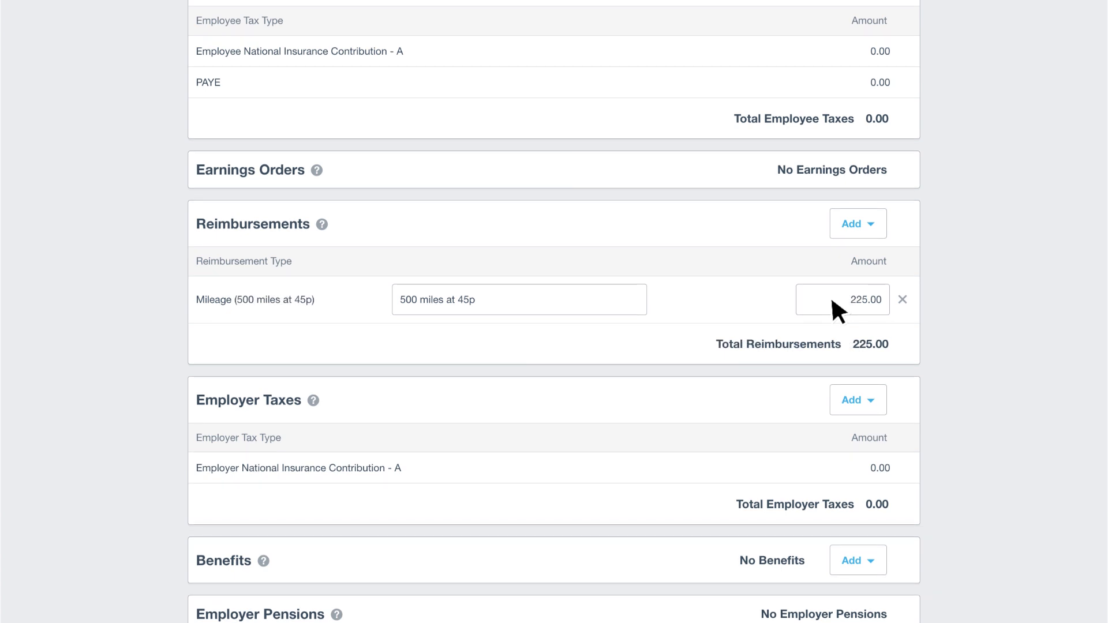
{"action": "scroll", "coordinate": [831, 300], "scroll_direction": "down", "scroll_amount": 5}
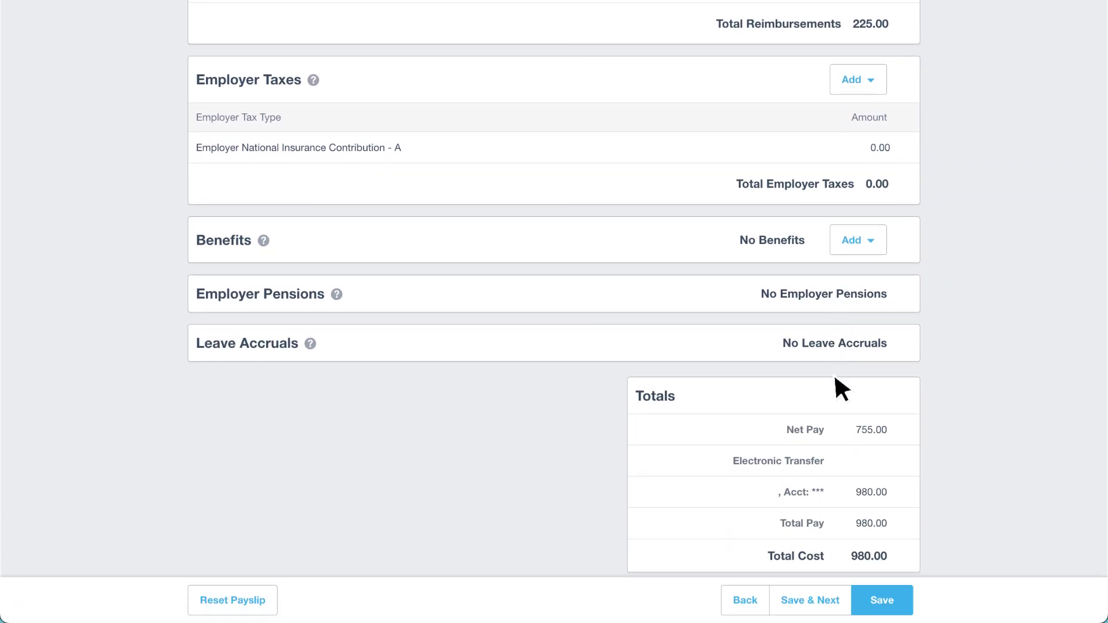
{"action": "left_click", "coordinate": [844, 591]}
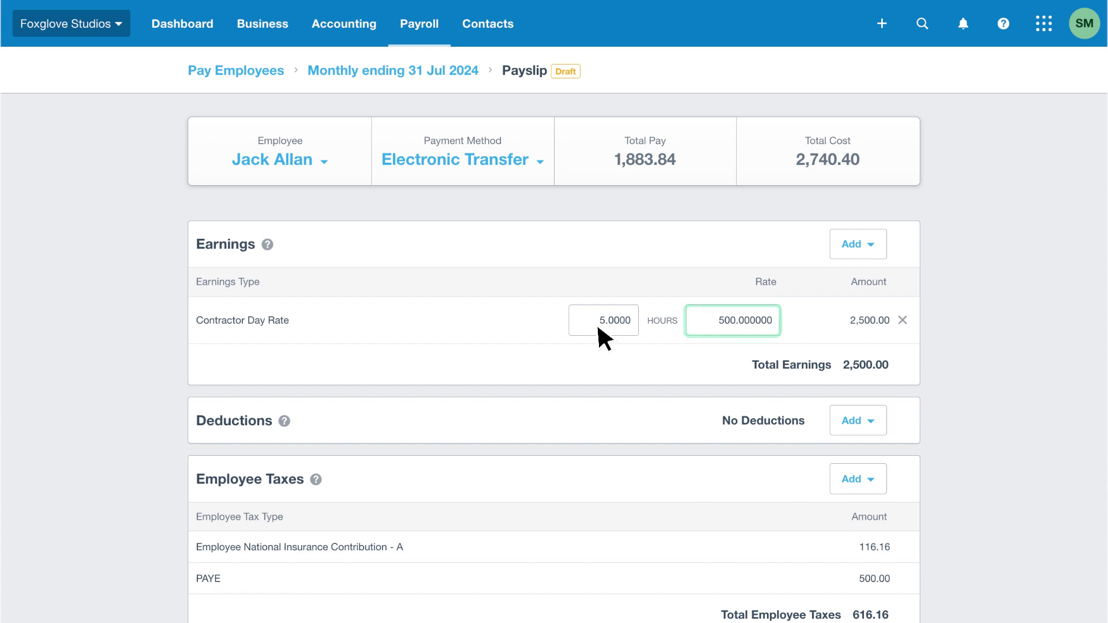
Scroll the contractor's payslip to check 616.16 employee taxes and 240.40 employer NI
{"action": "scroll", "coordinate": [597, 323], "scroll_direction": "down", "scroll_amount": 2}
{"action": "scroll", "coordinate": [597, 324], "scroll_direction": "down", "scroll_amount": 6}
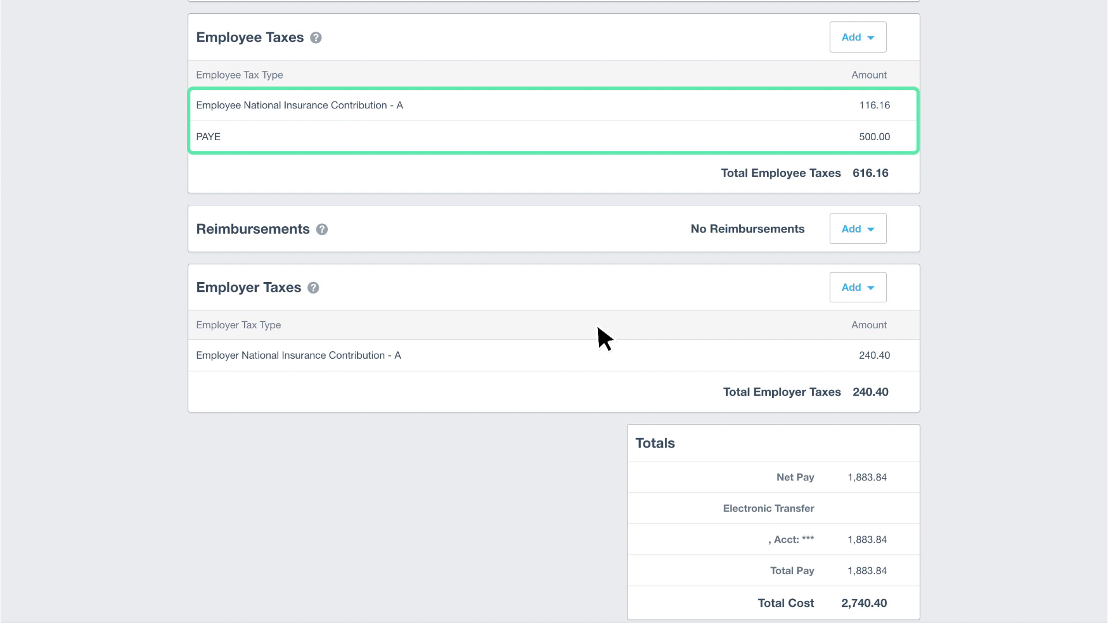
{"action": "scroll", "coordinate": [598, 327], "scroll_direction": "down", "scroll_amount": 2}
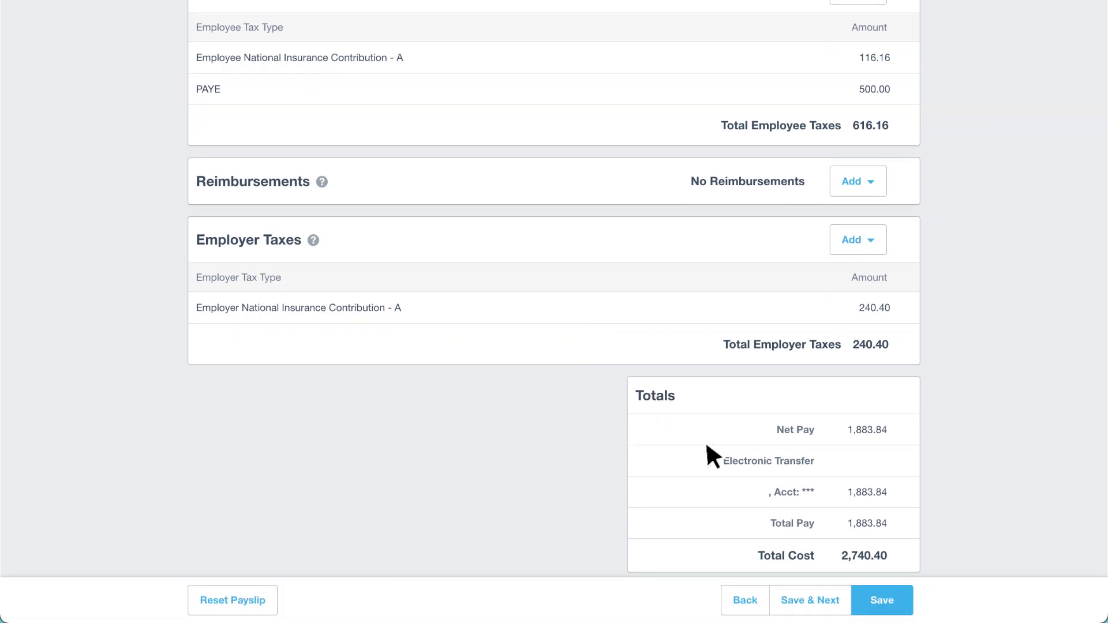
Save the contractor's payslip and review the next one's Royal London pensions and 3,090.30 pay
{"action": "left_click", "coordinate": [843, 600]}
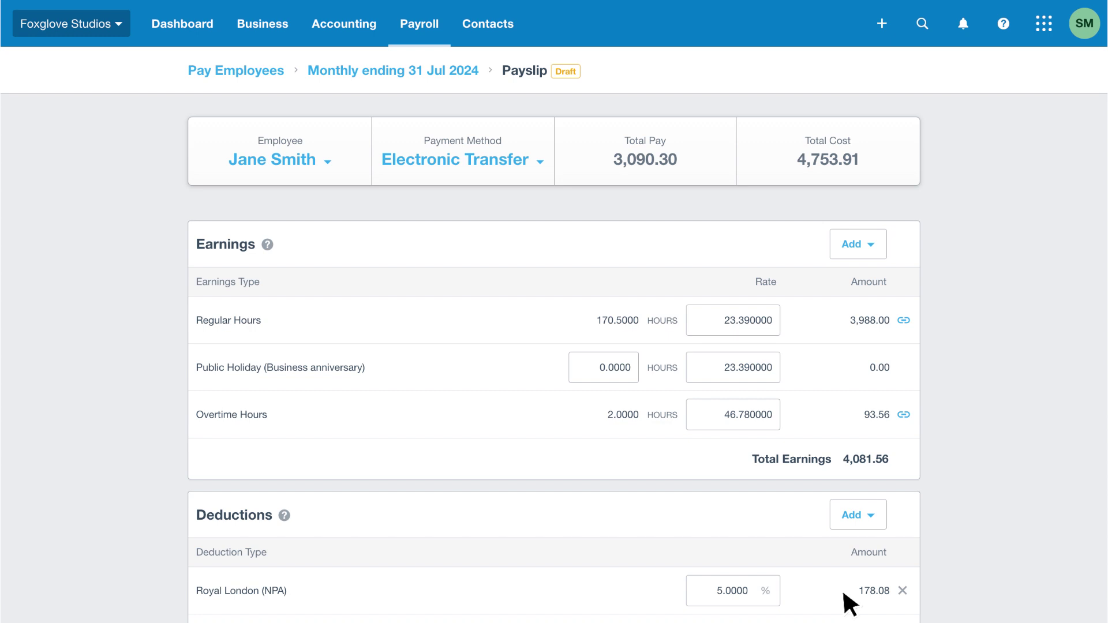
{"action": "scroll", "coordinate": [843, 587], "scroll_direction": "down", "scroll_amount": 2}
{"action": "scroll", "coordinate": [843, 594], "scroll_direction": "down", "scroll_amount": 5}
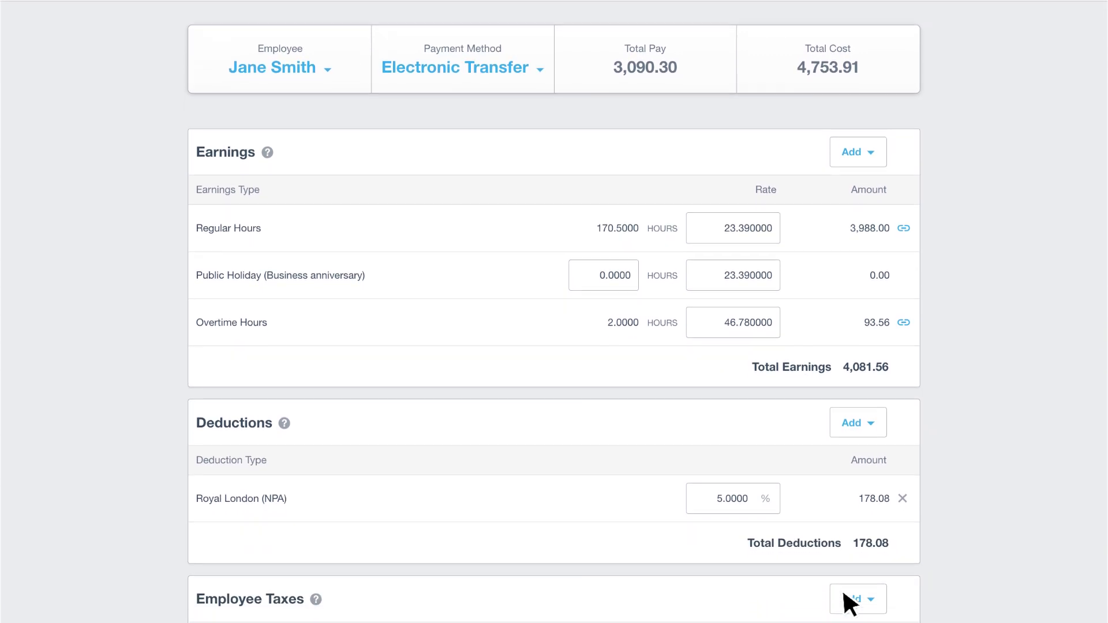
{"action": "scroll", "coordinate": [844, 595], "scroll_direction": "down", "scroll_amount": 8}
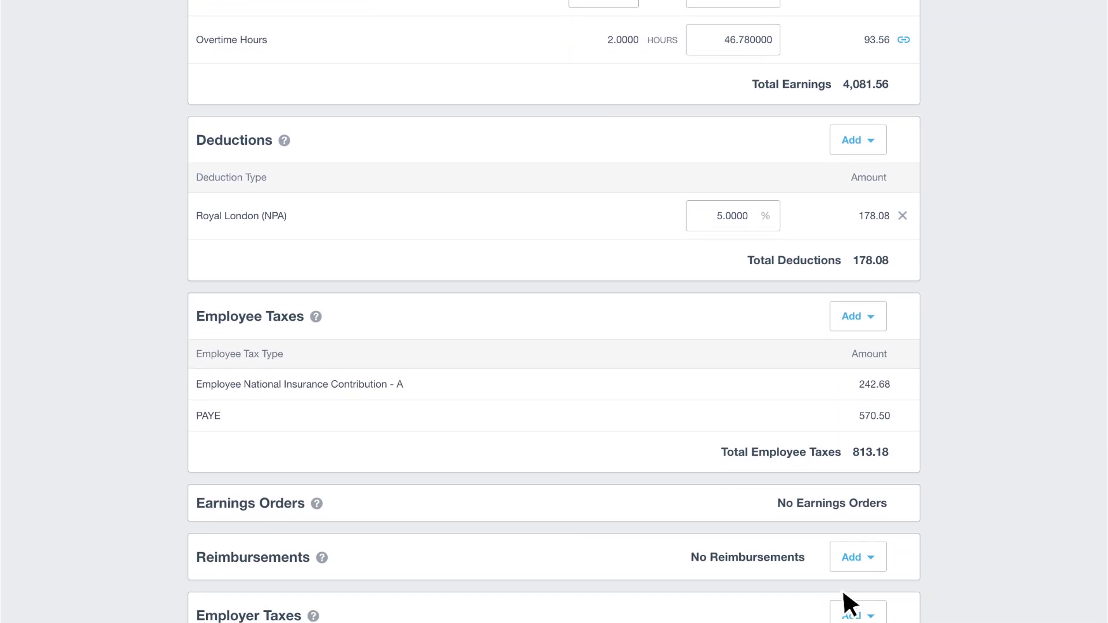
{"action": "scroll", "coordinate": [844, 595], "scroll_direction": "down", "scroll_amount": 5}
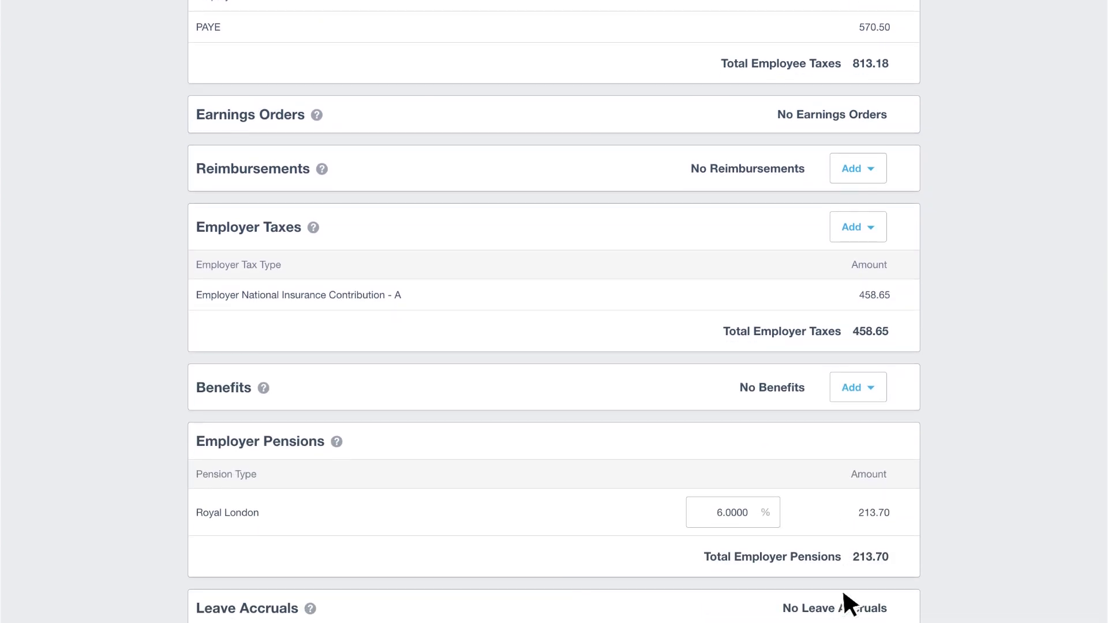
{"action": "scroll", "coordinate": [844, 593], "scroll_direction": "down", "scroll_amount": 2}
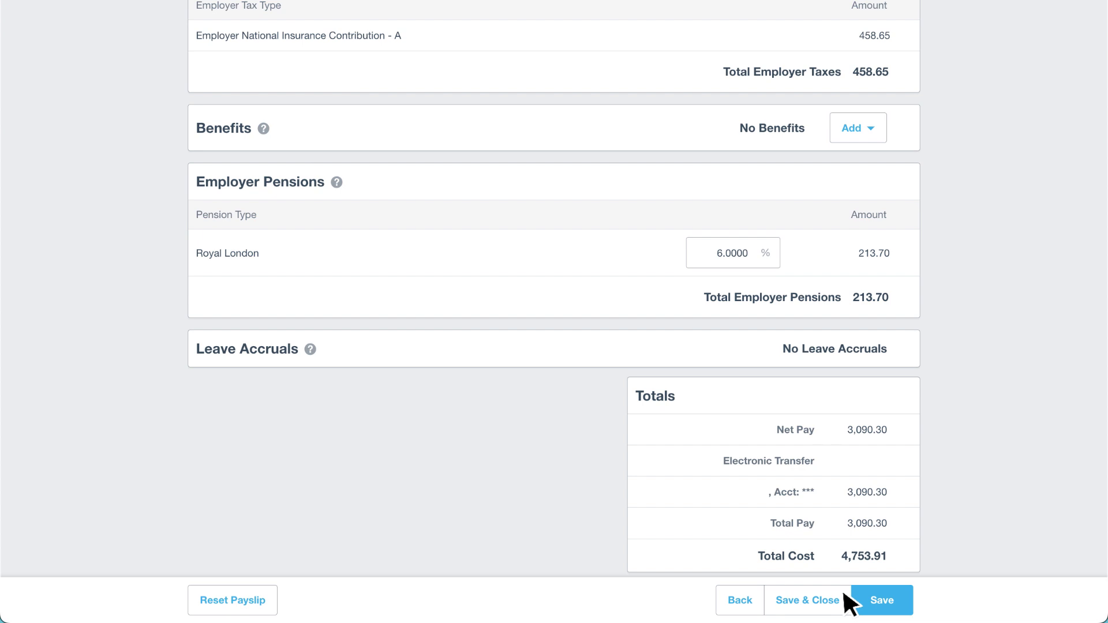
Save the last payslip and return to the July pay run summary totalling 16,333.89
{"action": "left_click", "coordinate": [831, 600]}
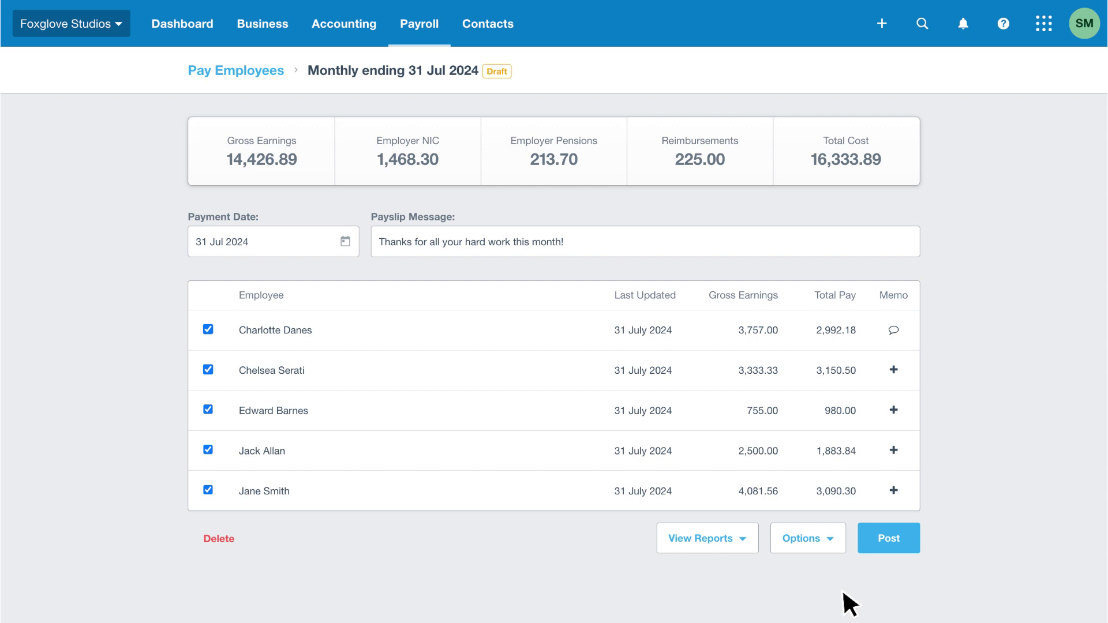
{"action": "scroll", "coordinate": [851, 605], "scroll_direction": "down", "scroll_amount": 2}
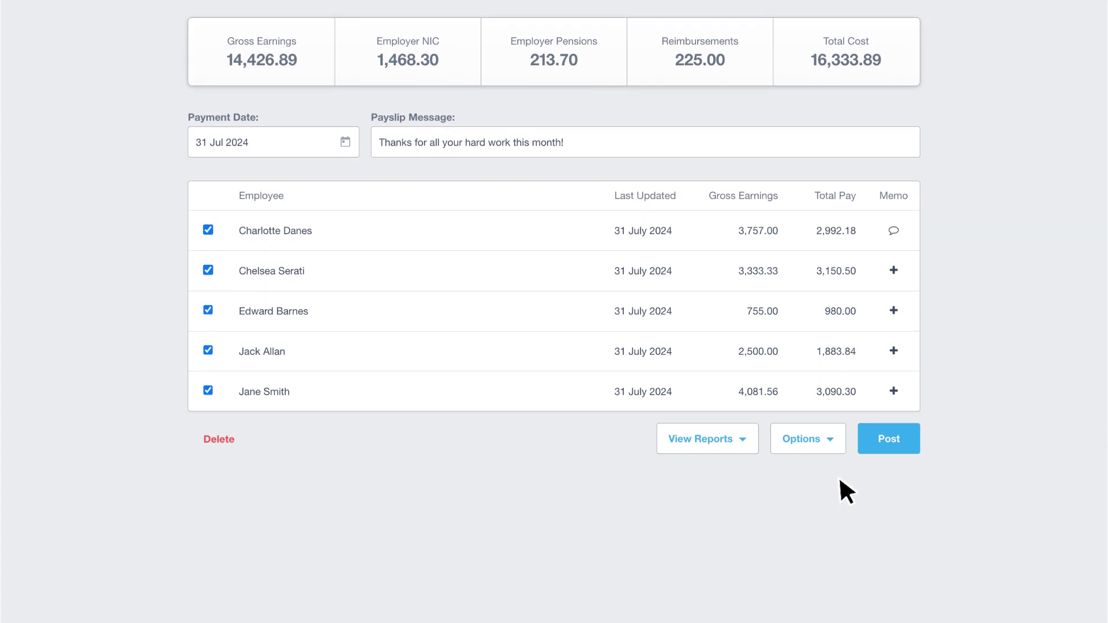
{"action": "left_click", "coordinate": [839, 445]}
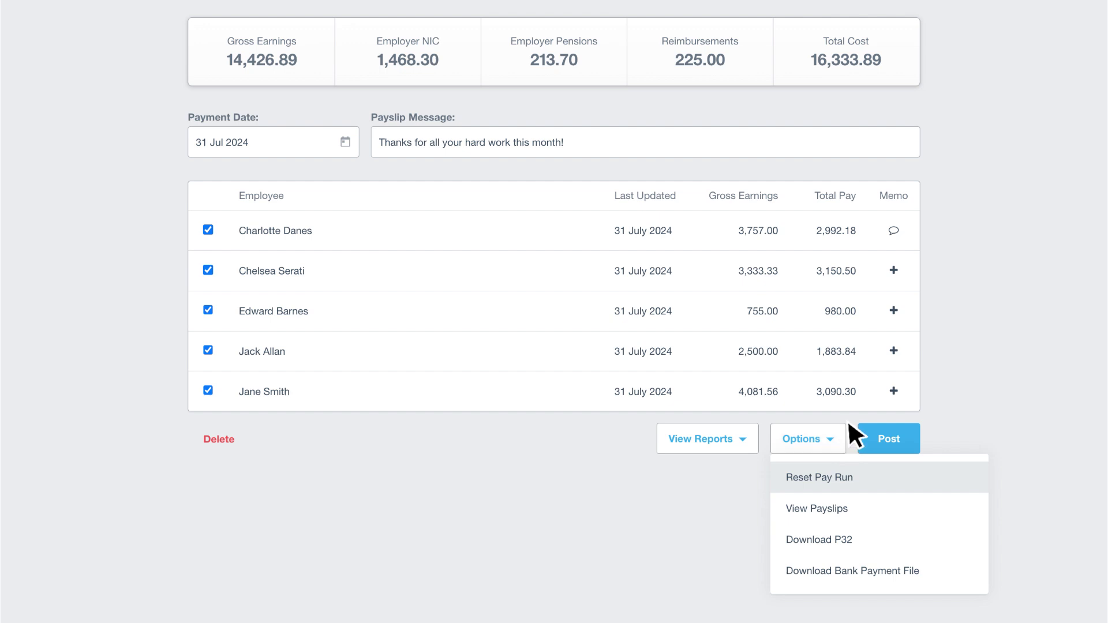
{"action": "left_click", "coordinate": [849, 422]}
{"action": "scroll", "coordinate": [851, 420], "scroll_direction": "up", "scroll_amount": 1}
{"action": "scroll", "coordinate": [851, 419], "scroll_direction": "up", "scroll_amount": 2}
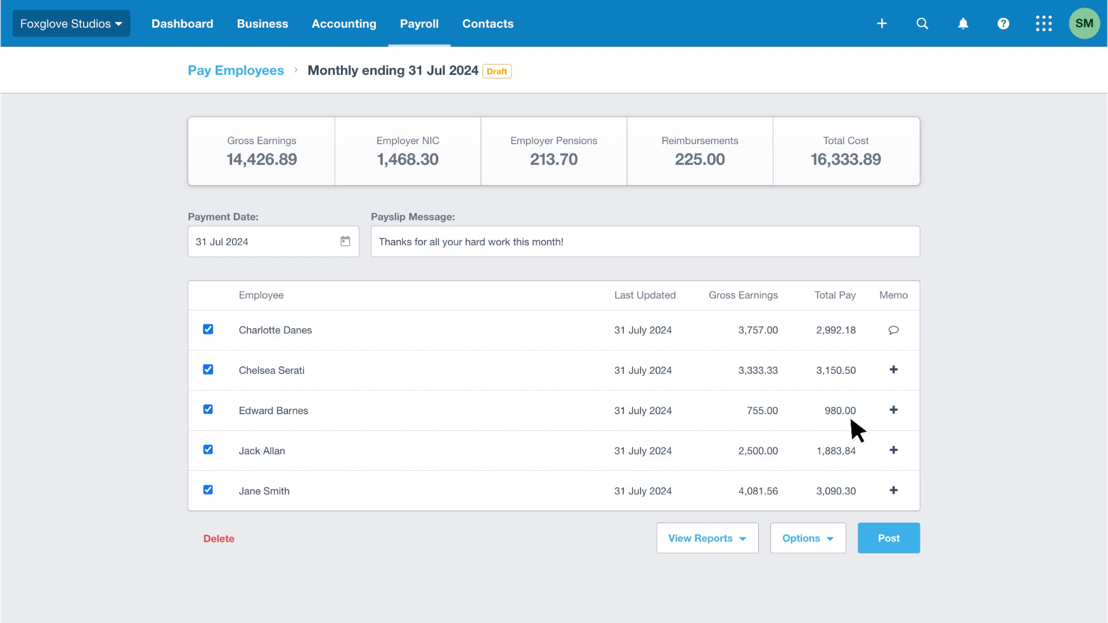
Post the July pay run and go to the postponement date field in the pension enrolment check
{"action": "left_click", "coordinate": [911, 531]}
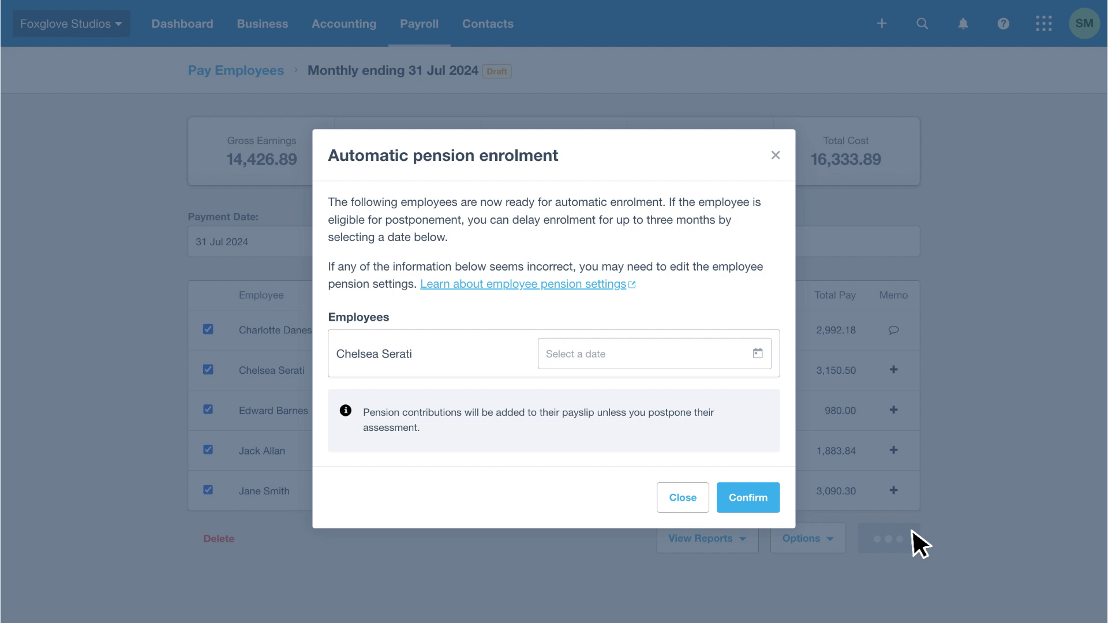
{"action": "key", "text": "Tab"}
Confirm pension enrolment without postponement and pick 'G : Reasonable excuse' as the late-submission reason
{"action": "left_click", "coordinate": [772, 506]}
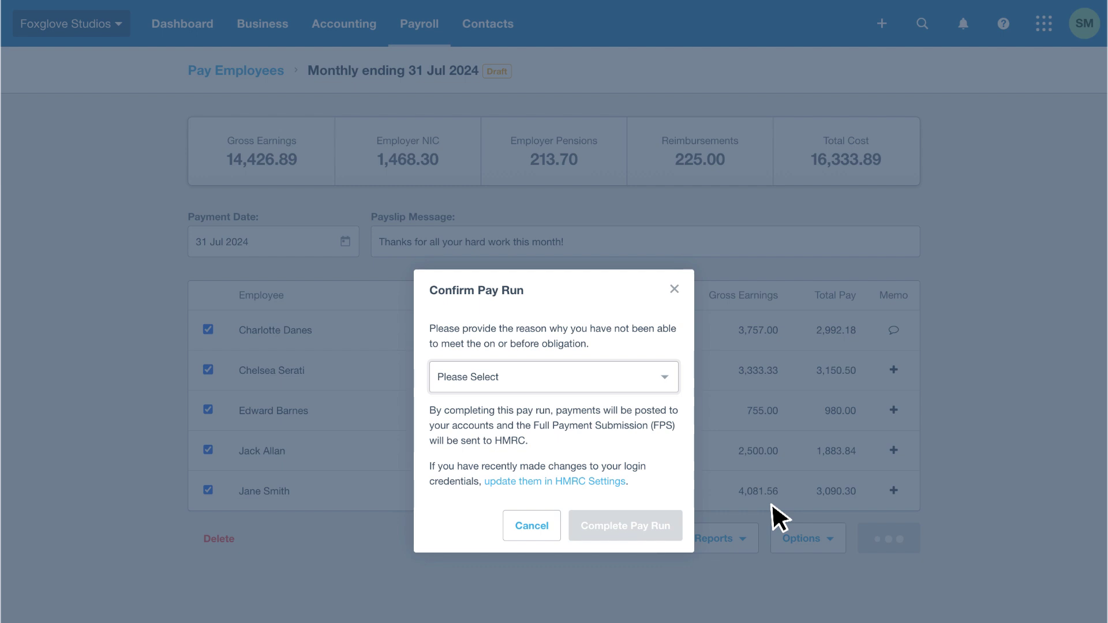
{"action": "left_click", "coordinate": [634, 372]}
{"action": "left_click", "coordinate": [615, 493]}
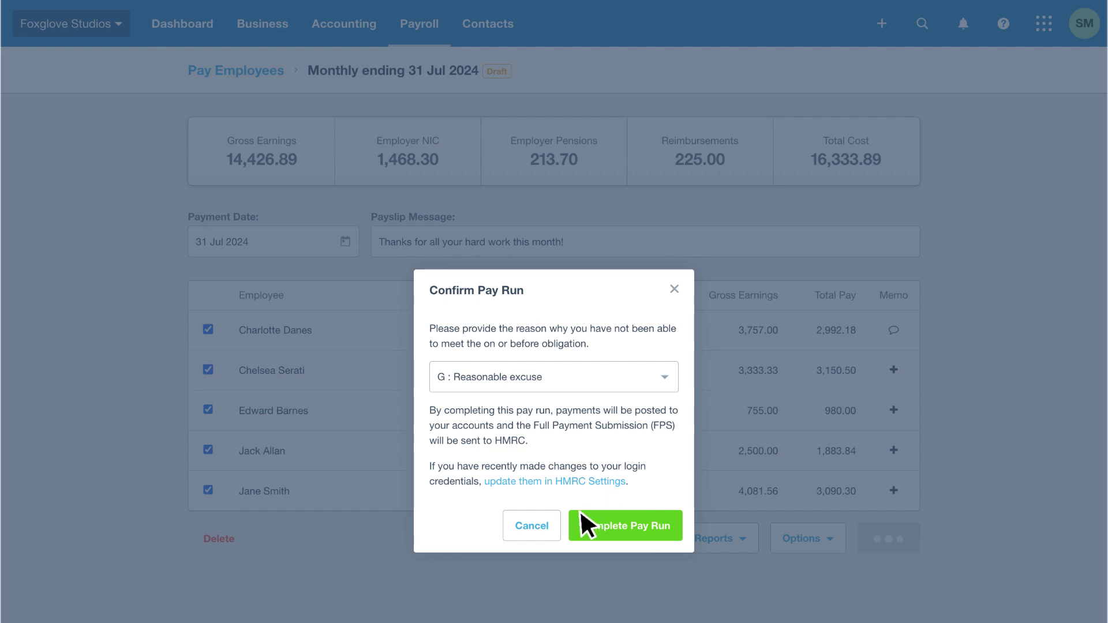
Leave the pay run as a draft and review the enrolled employee's 5% and 6% Royal London pension contributions
{"action": "left_click", "coordinate": [553, 527]}
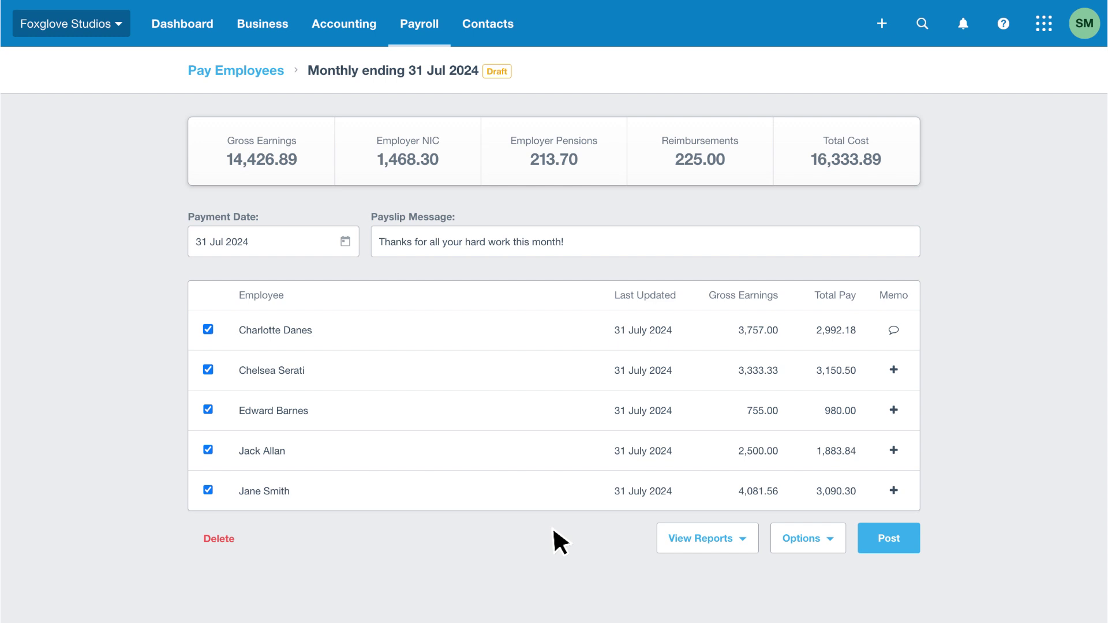
{"action": "left_click", "coordinate": [546, 362]}
{"action": "scroll", "coordinate": [546, 363], "scroll_direction": "down", "scroll_amount": 3}
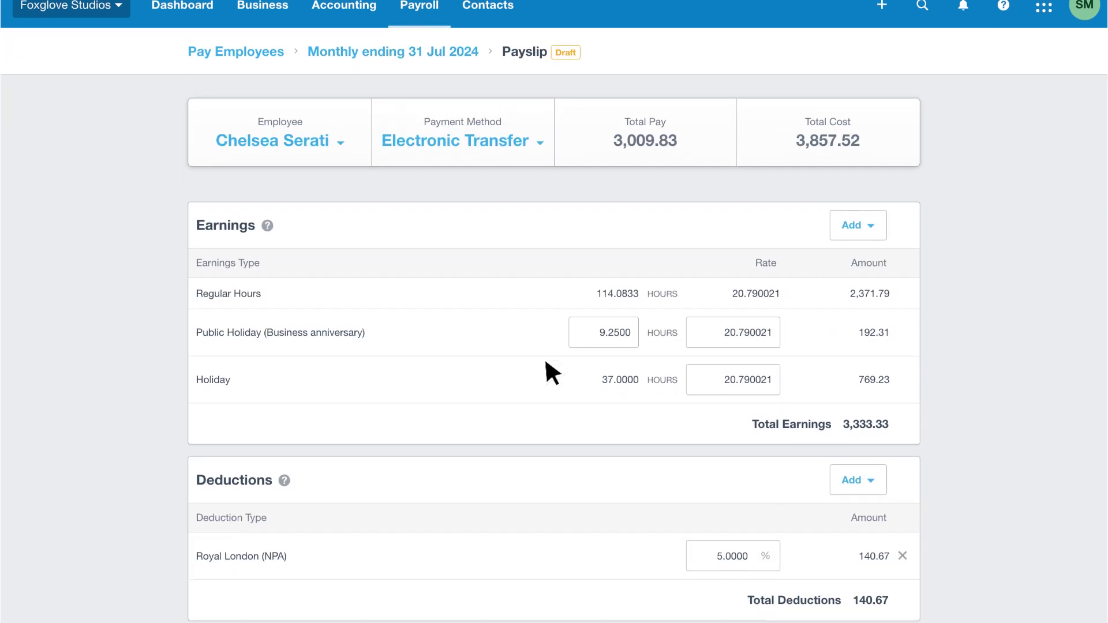
{"action": "scroll", "coordinate": [546, 362], "scroll_direction": "down", "scroll_amount": 10}
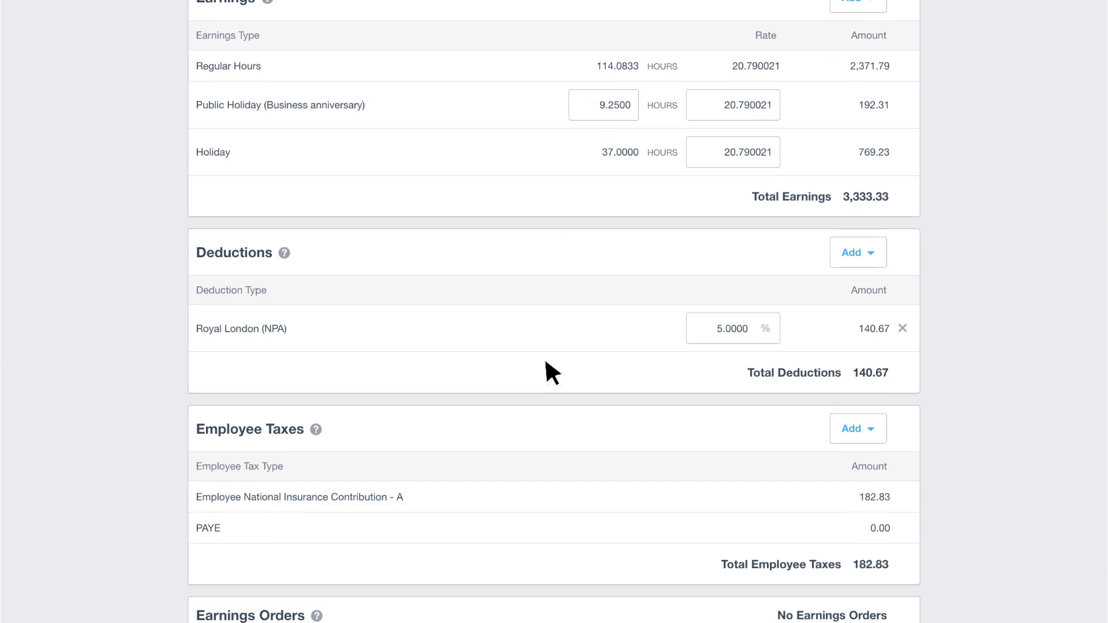
{"action": "scroll", "coordinate": [546, 363], "scroll_direction": "down", "scroll_amount": 8}
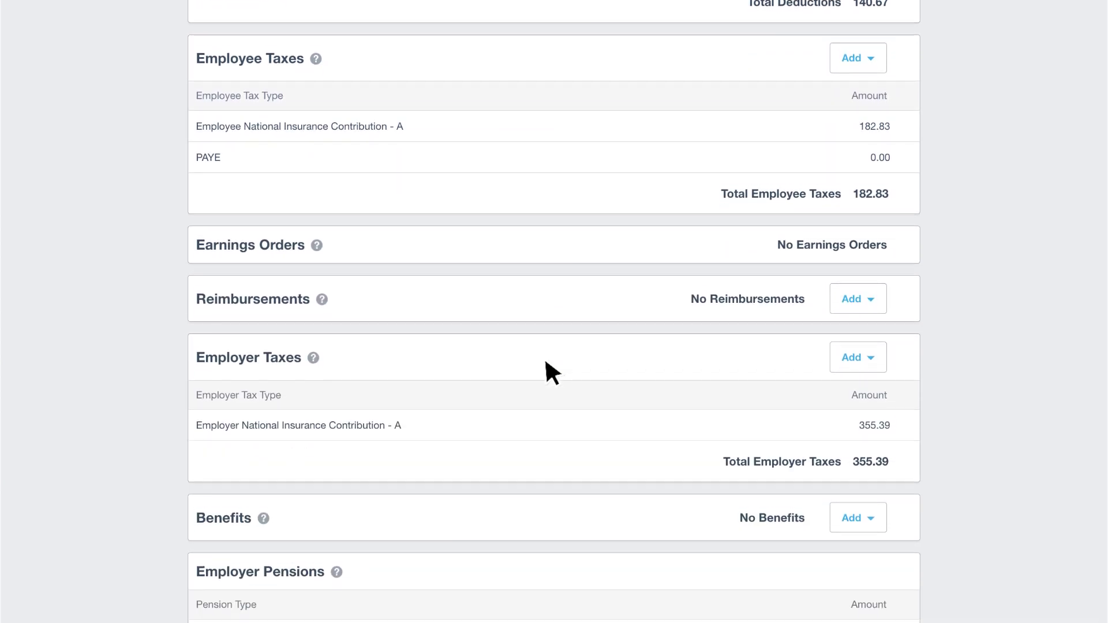
{"action": "scroll", "coordinate": [546, 363], "scroll_direction": "down", "scroll_amount": 1}
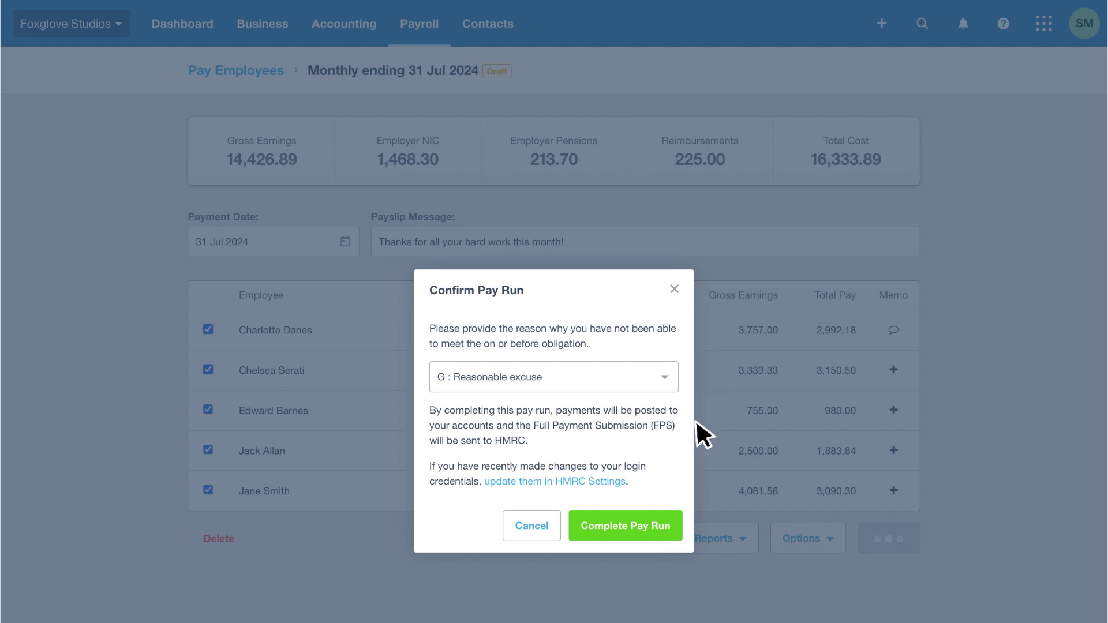
Complete the July pay run at a total cost of 16,502.69, including 382.50 employer pensions
{"action": "left_click", "coordinate": [678, 526]}
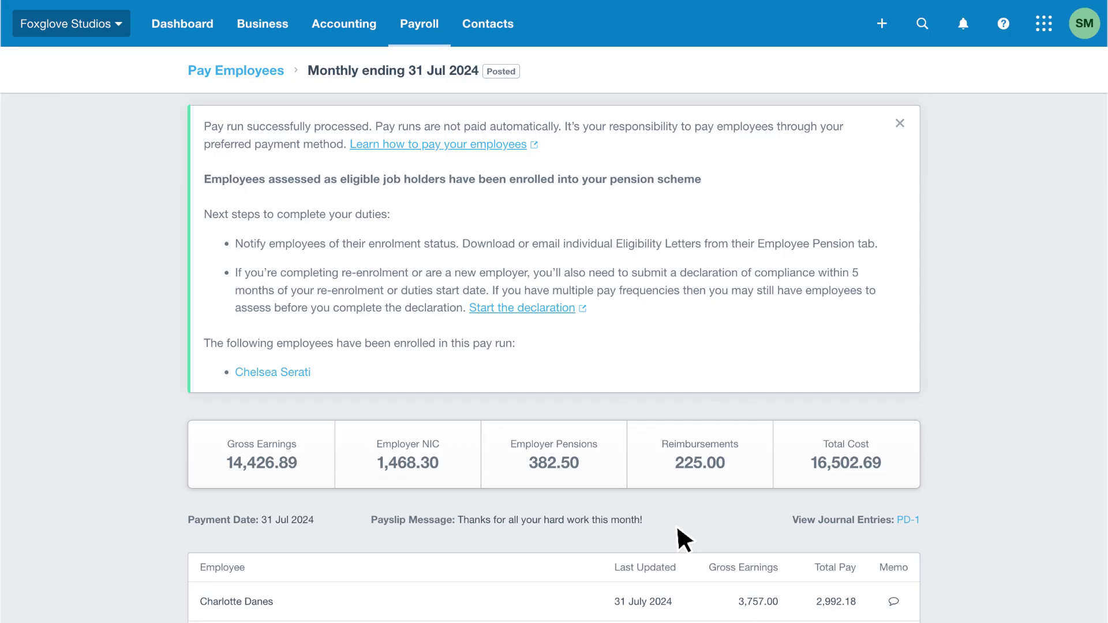